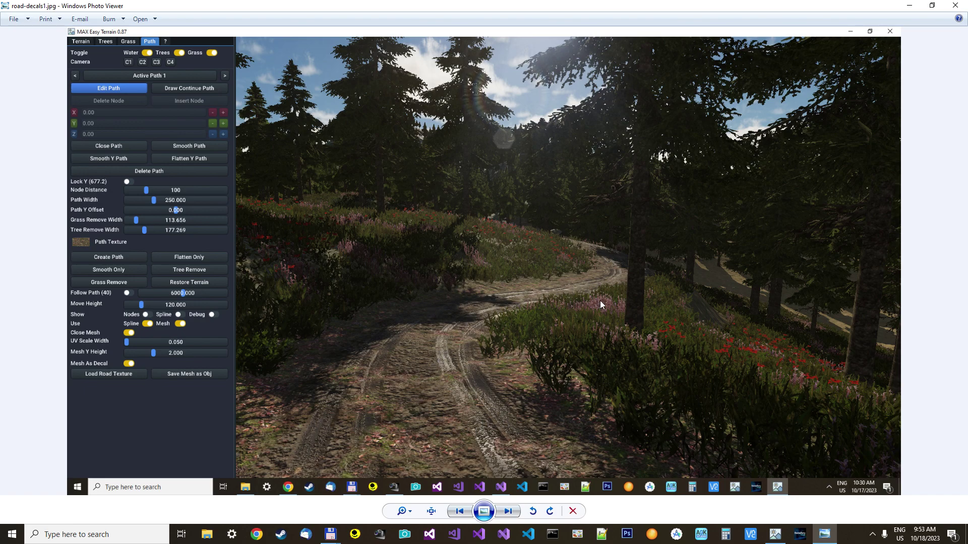
- Dismiss the photo viewer, fly over the island forest, and hide the trees
left_click(775, 534)
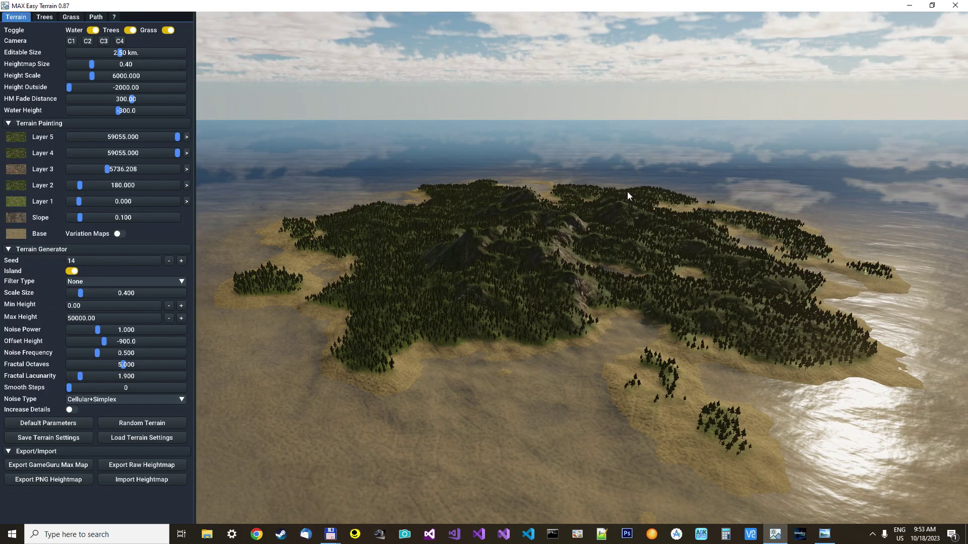
scroll(620, 199, "up", 3)
right_click_drag(620, 199, 530, 199)
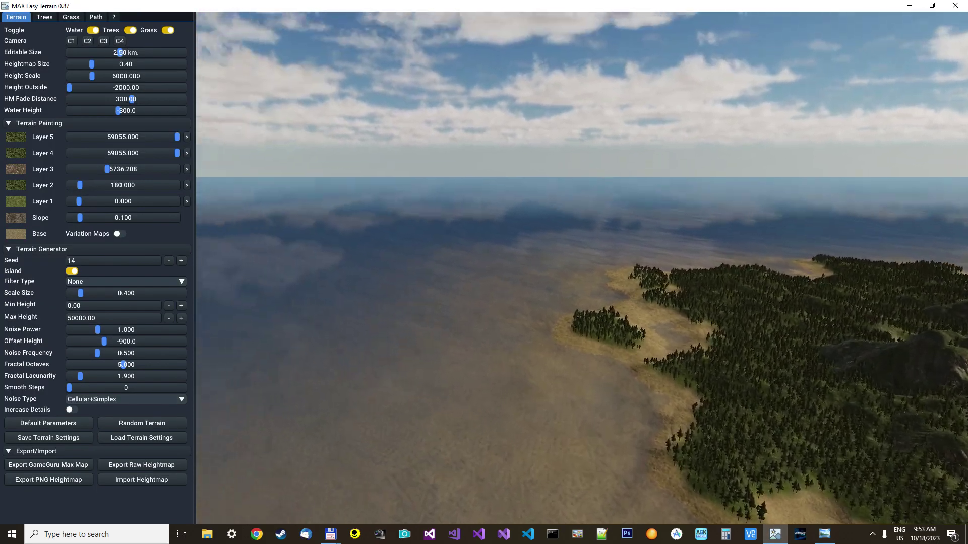
key("w")
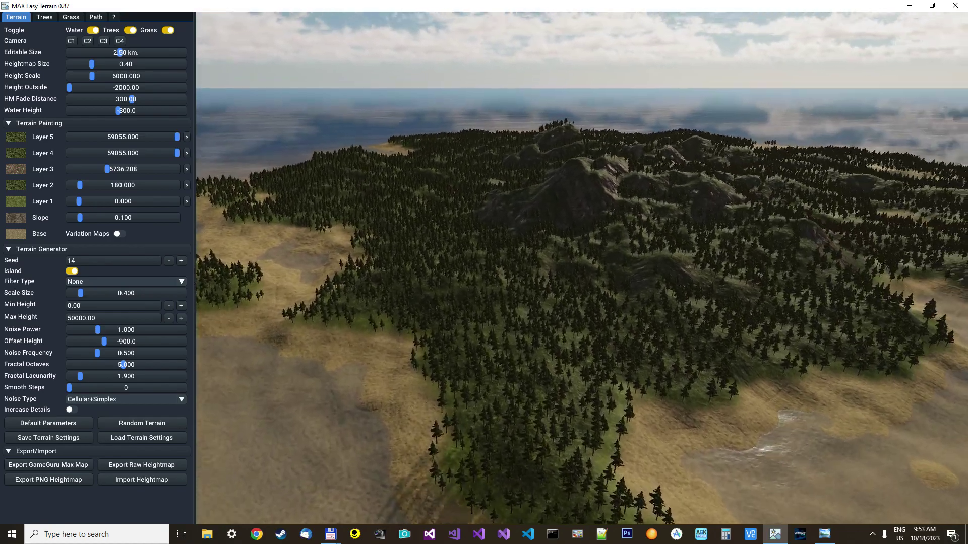
scroll(581, 267, "down", 5)
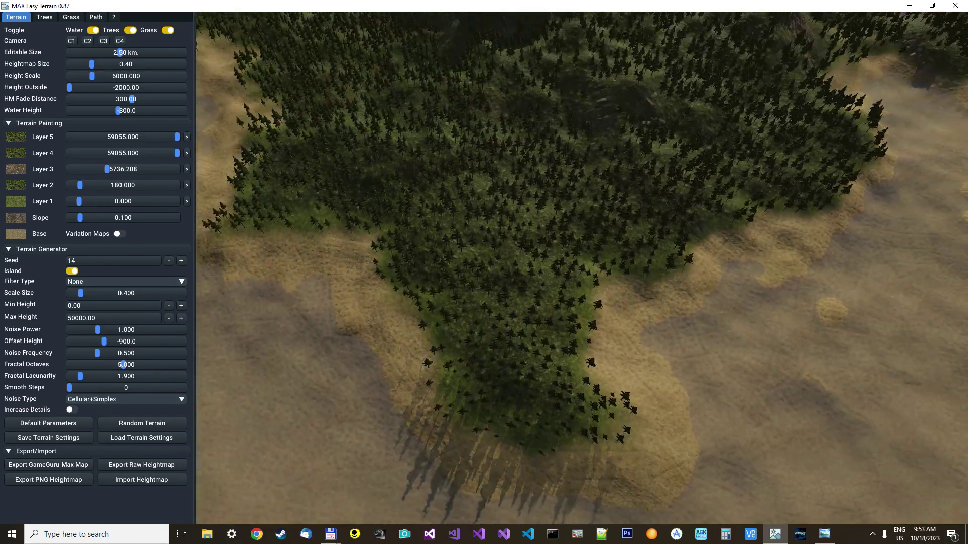
scroll(581, 267, "up", 5)
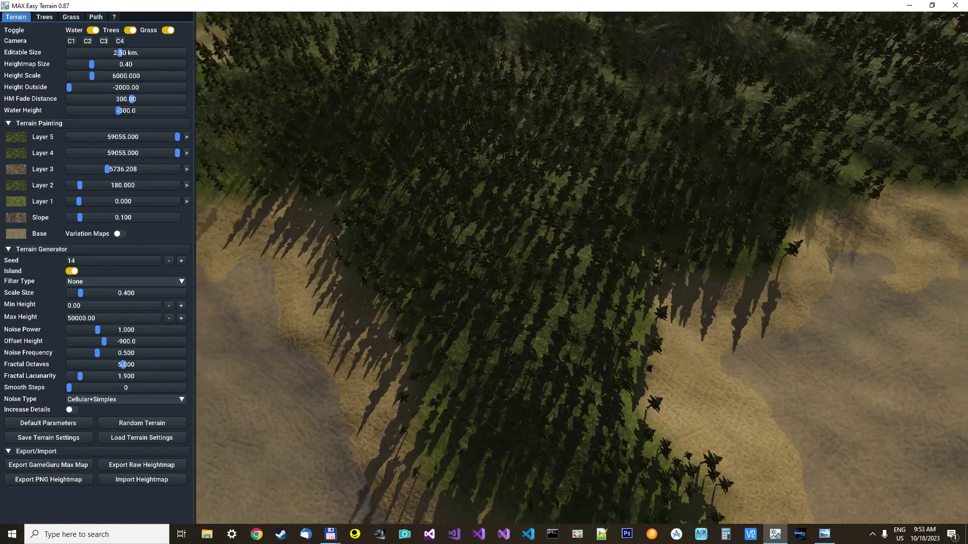
left_click(130, 31)
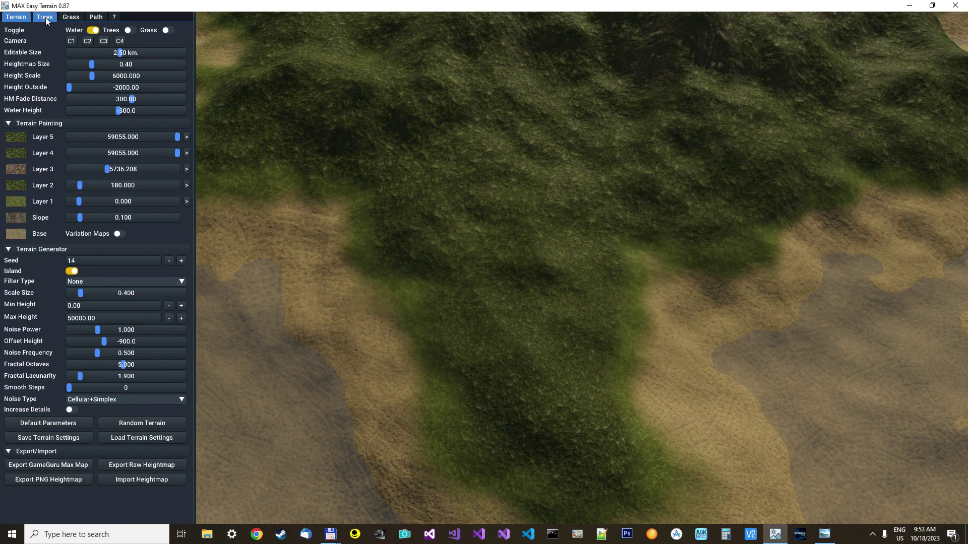
- Draw a new winding path spline across the grassy forest ground, then stop drawing
left_click(91, 17)
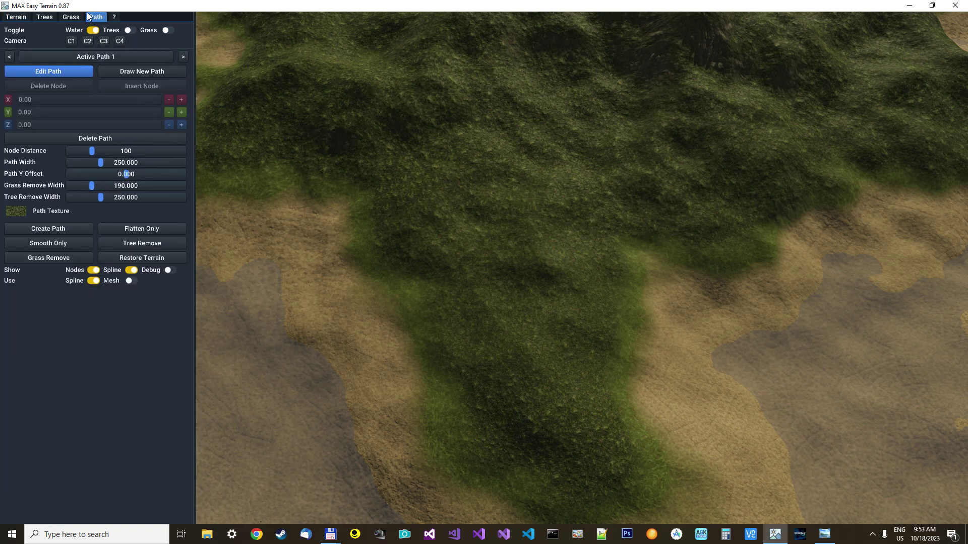
left_click(126, 73)
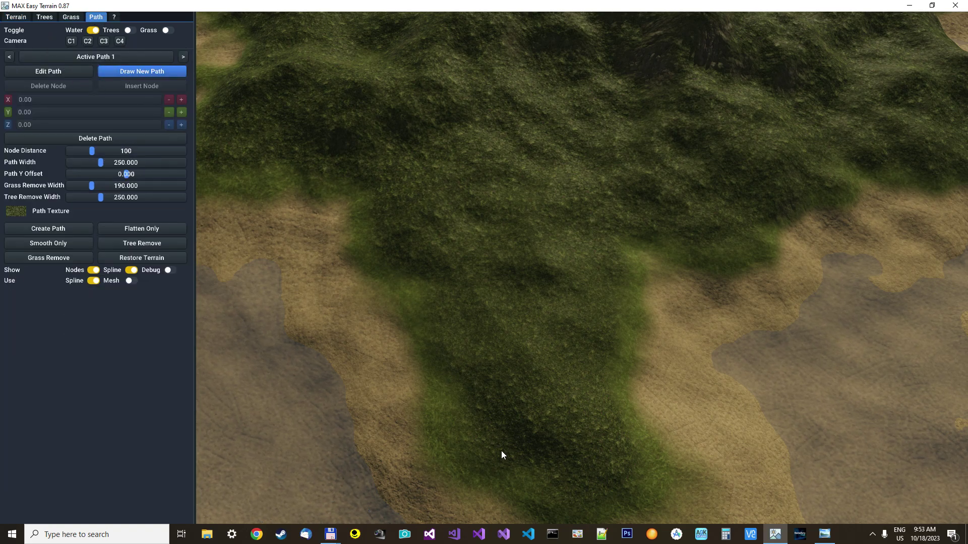
left_click_drag(514, 463, 581, 489)
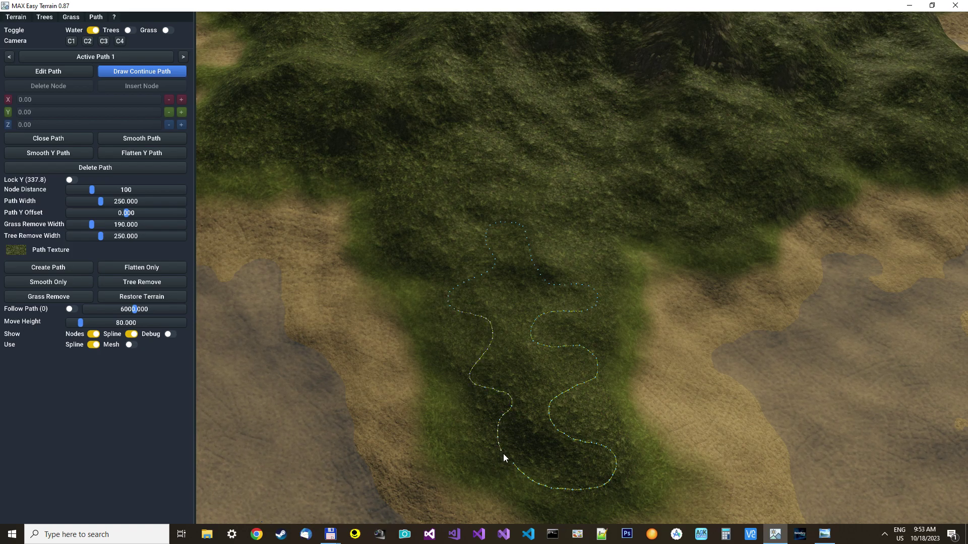
key("Escape")
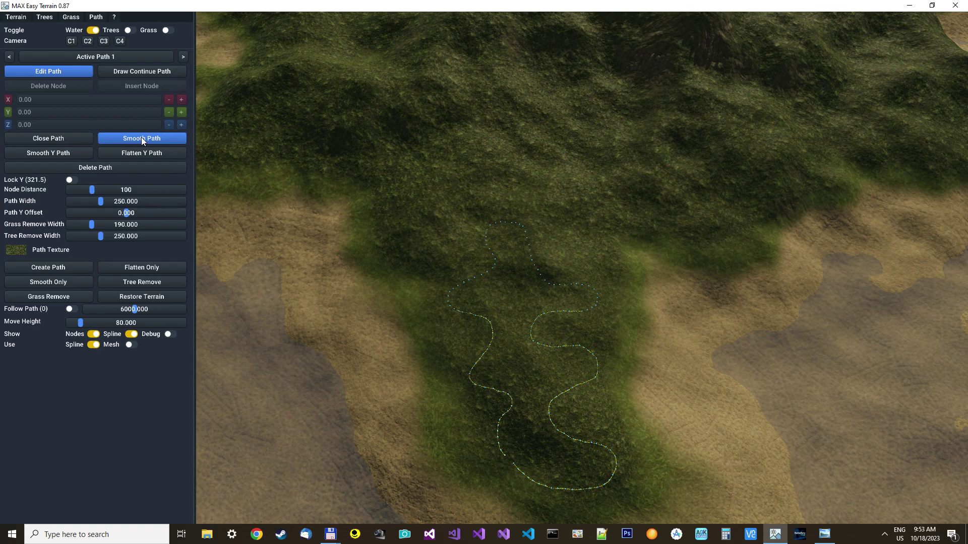
- Smooth the path's curves three times and its heights twice
left_click(142, 137)
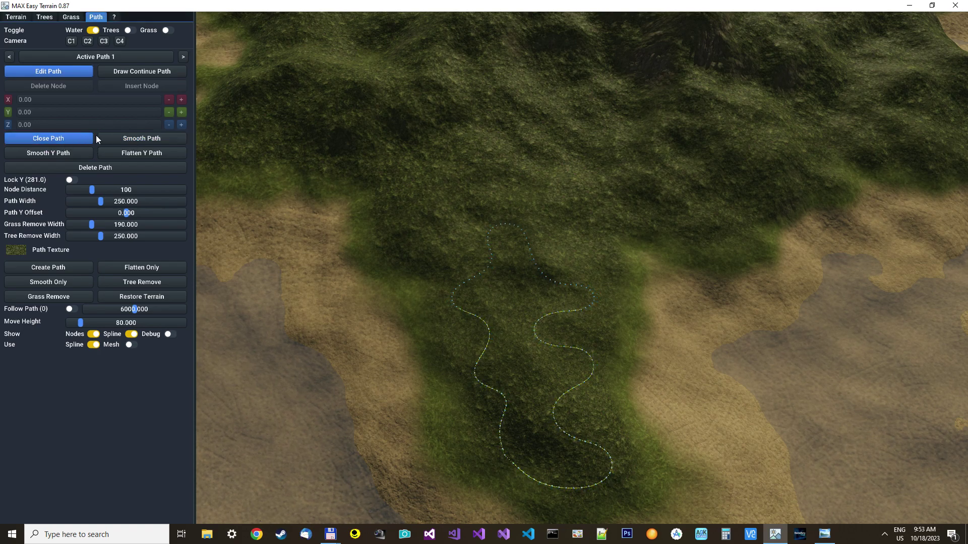
left_click(138, 138)
left_click(139, 138)
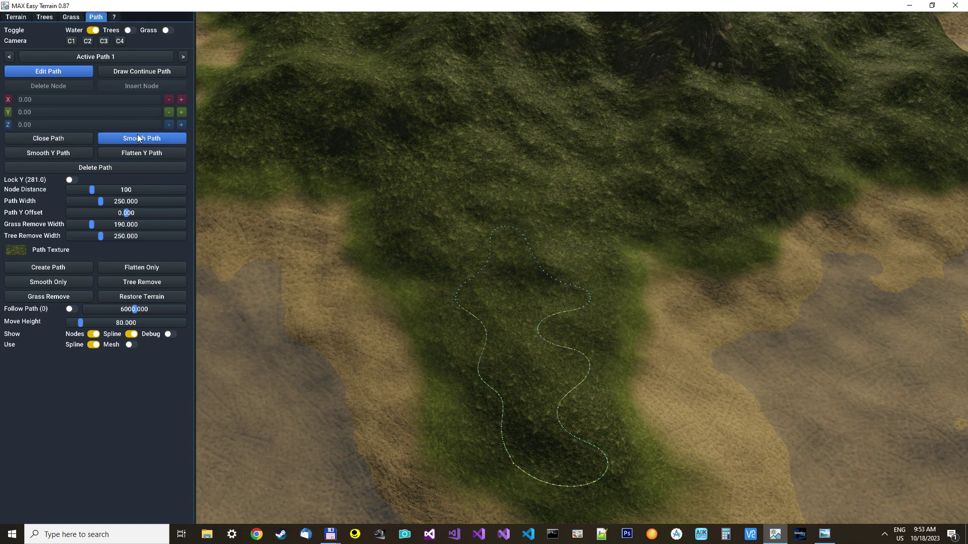
left_click(57, 153)
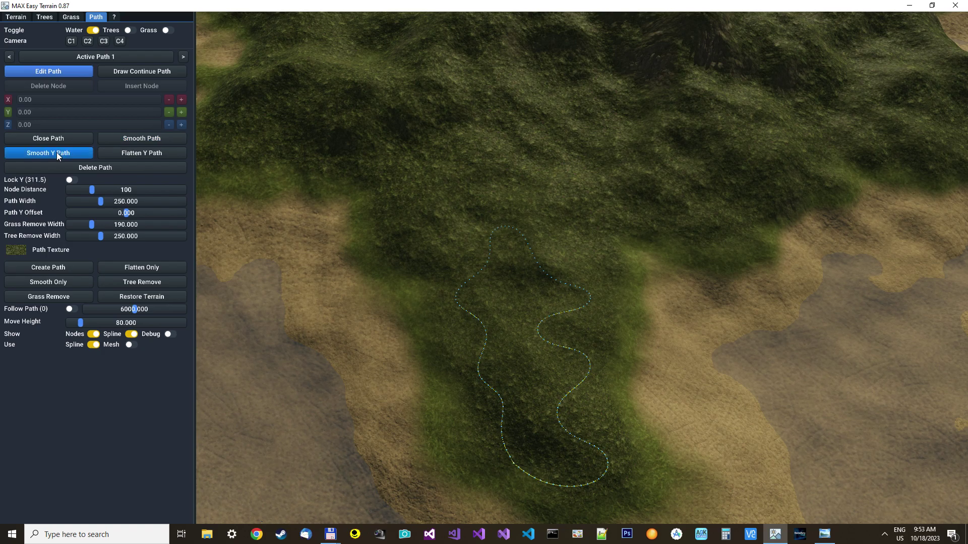
left_click(57, 152)
- Carve the path with the Forest Ground texture and a narrower grass clearing
left_click(17, 250)
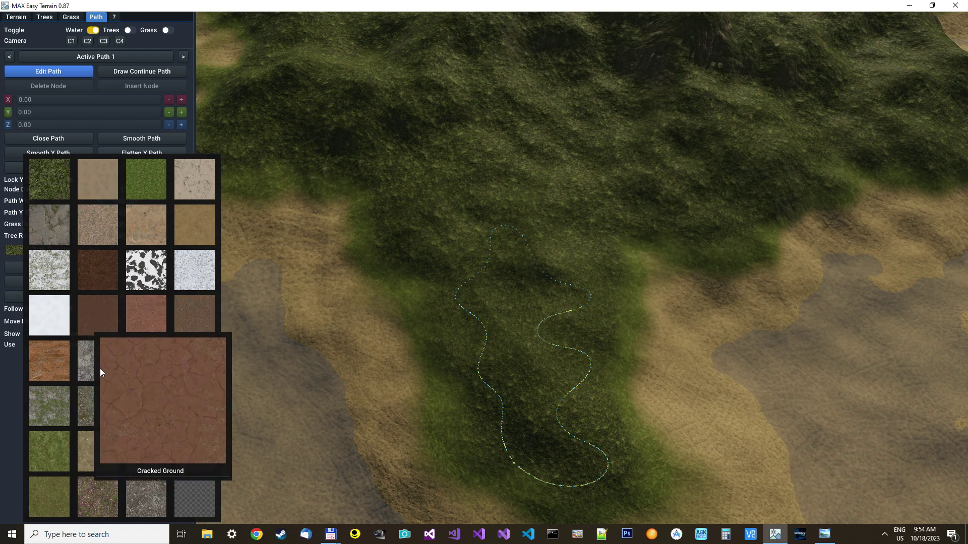
left_click(101, 493)
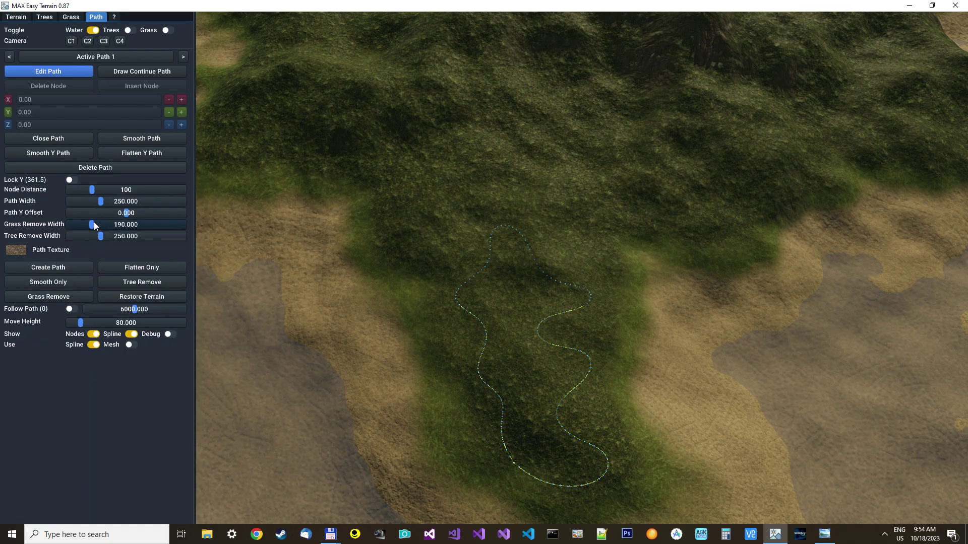
left_click_drag(92, 224, 92, 237)
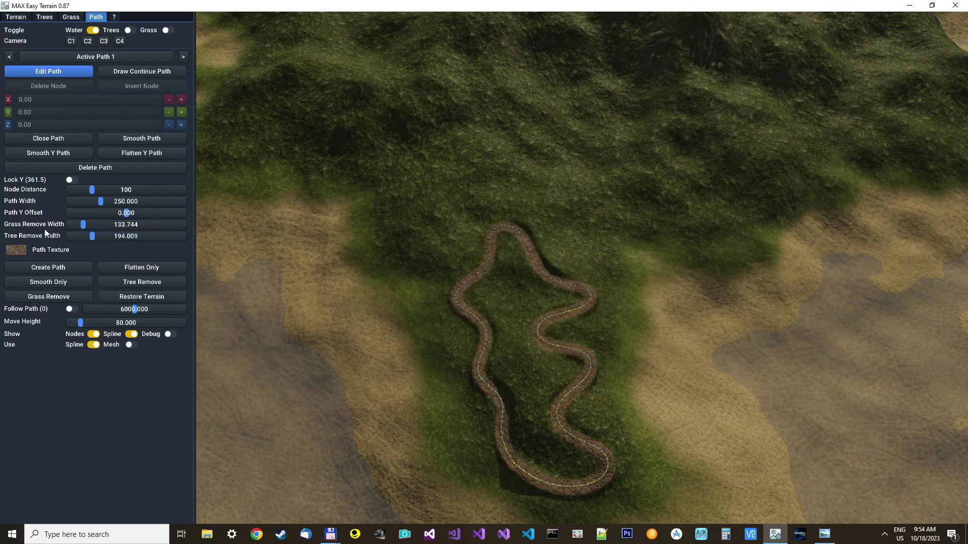
right_click_drag(294, 366, 294, 318)
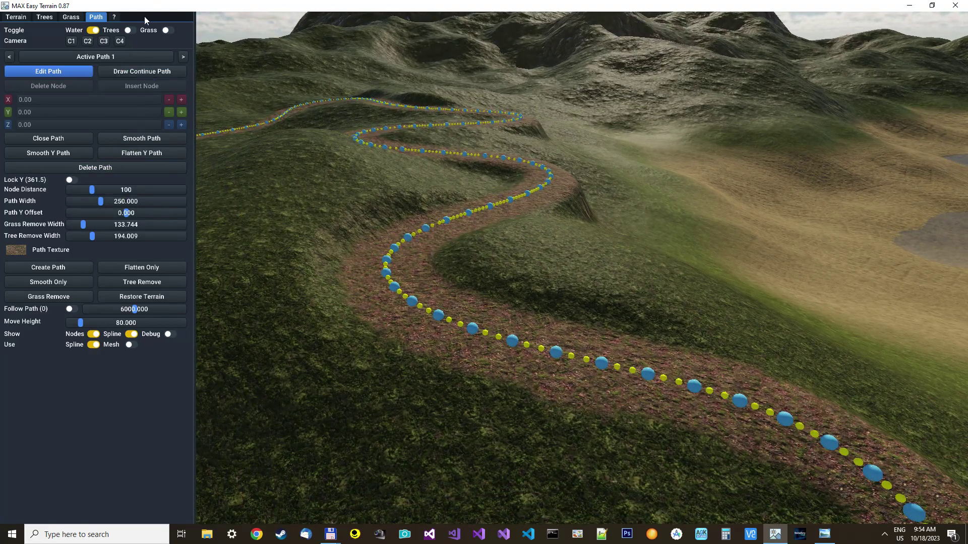
- Turn the trees and grass display back on around the dirt trail
left_click(129, 30)
left_click(162, 30)
left_click(162, 30)
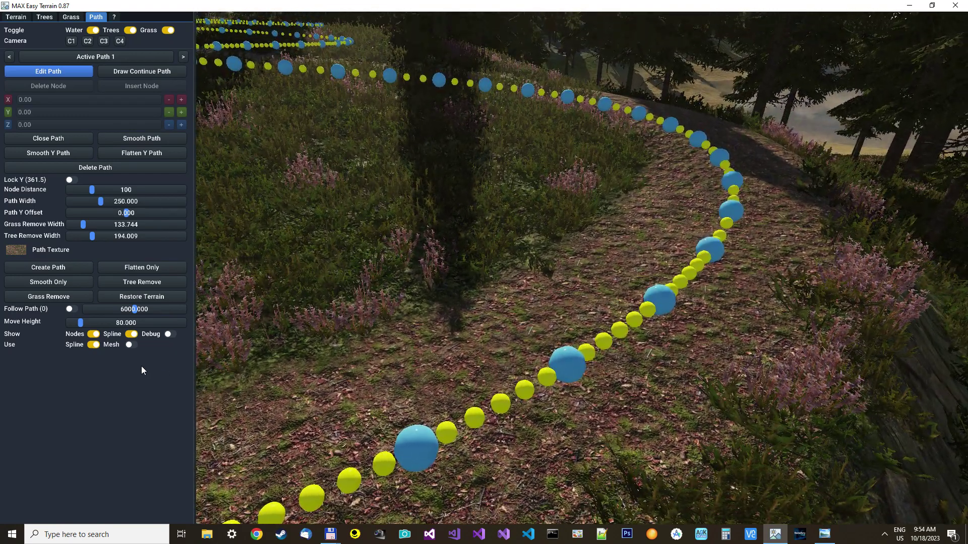
- Hide nodes and spline, enable Use Mesh with UV width 0.05 and height 2, then load a road texture
left_click(132, 335)
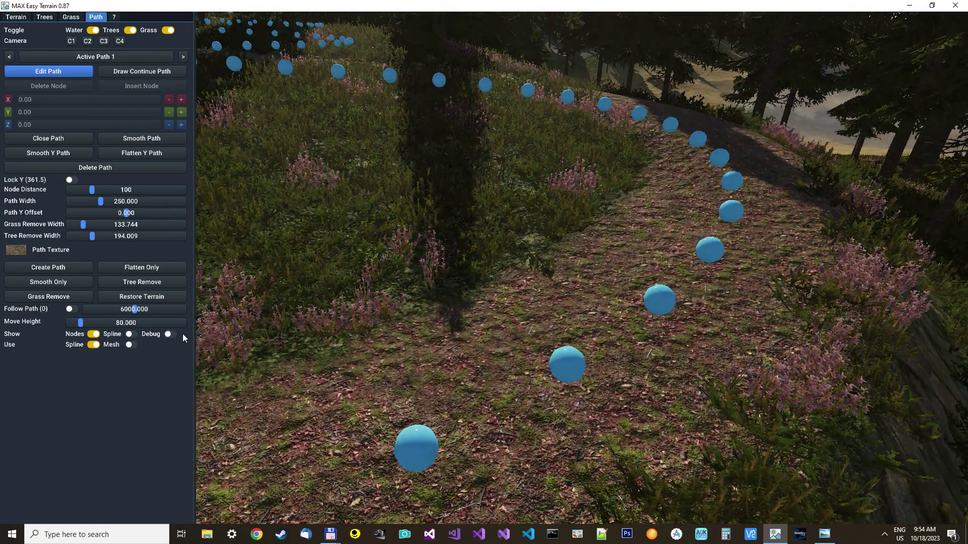
left_click(93, 334)
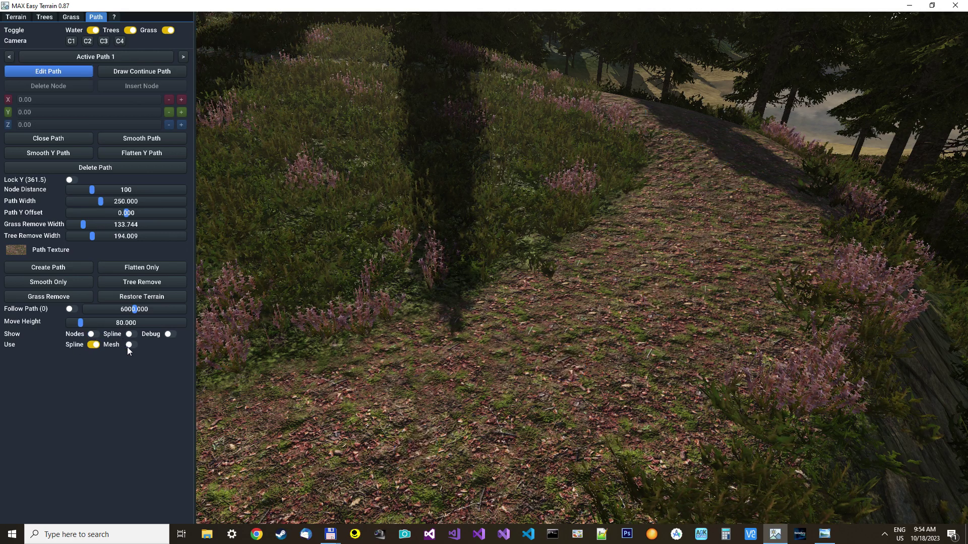
left_click(130, 344)
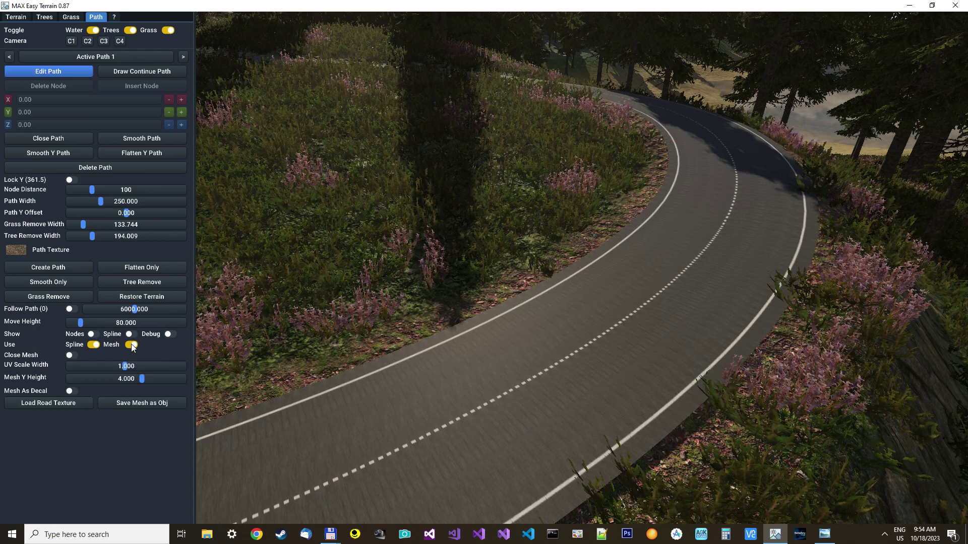
left_click_drag(126, 366, 70, 369)
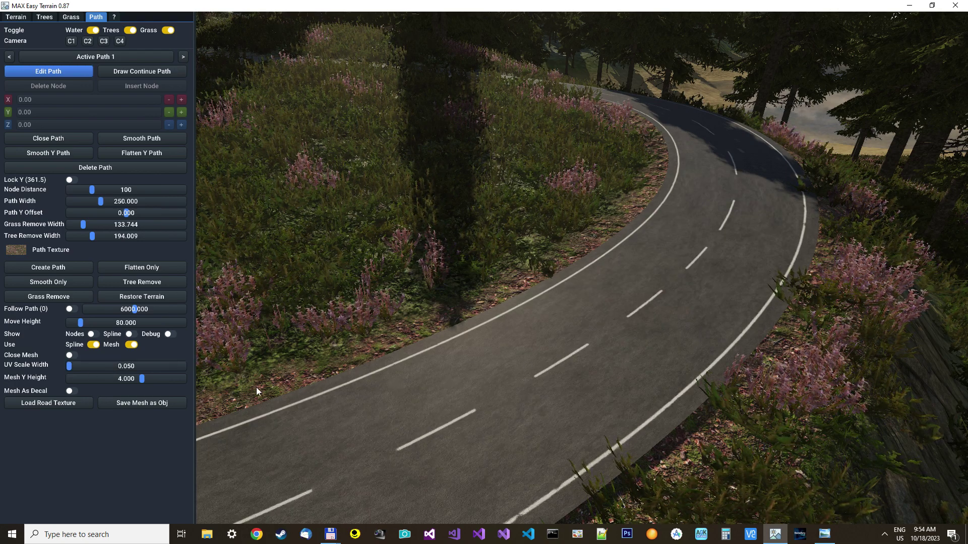
double_click(135, 381)
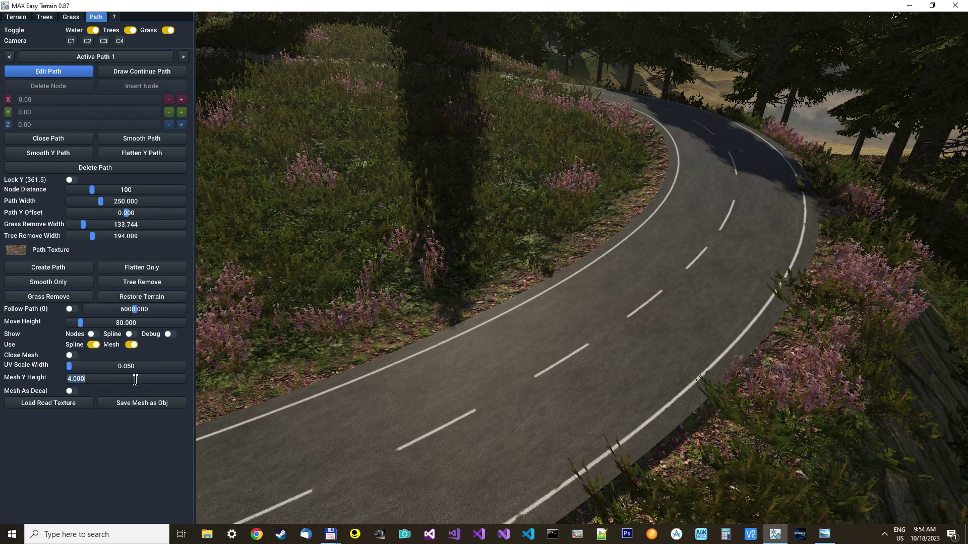
type("2")
key("Return")
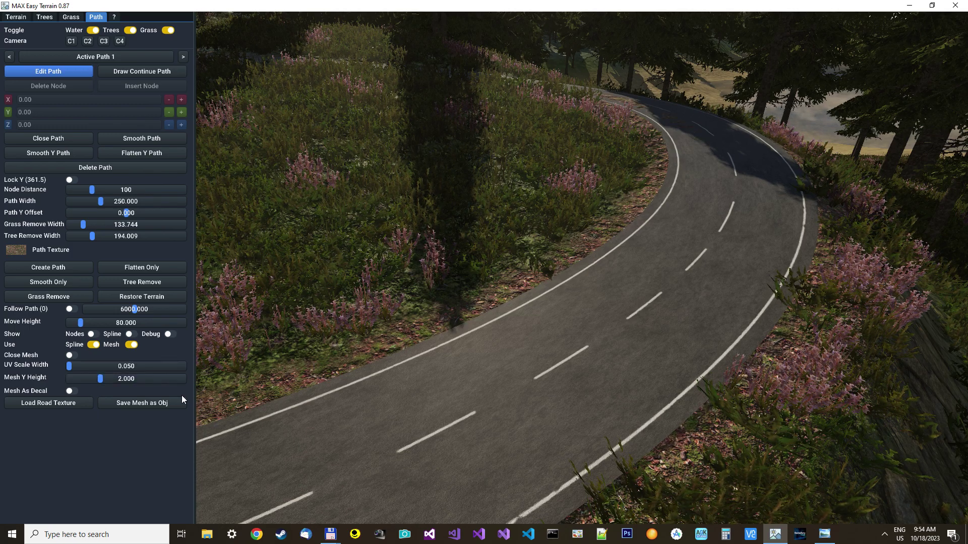
left_click(51, 405)
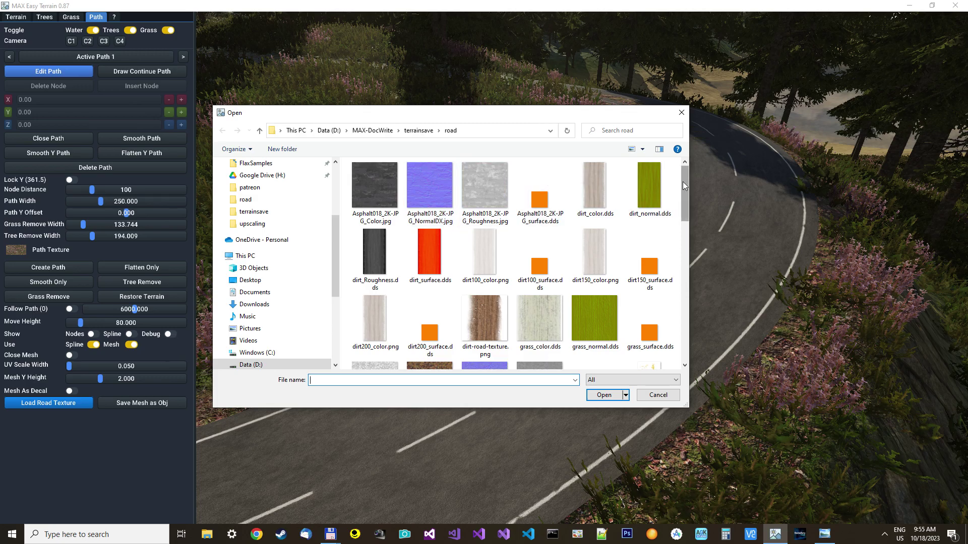
left_click_drag(684, 186, 683, 332)
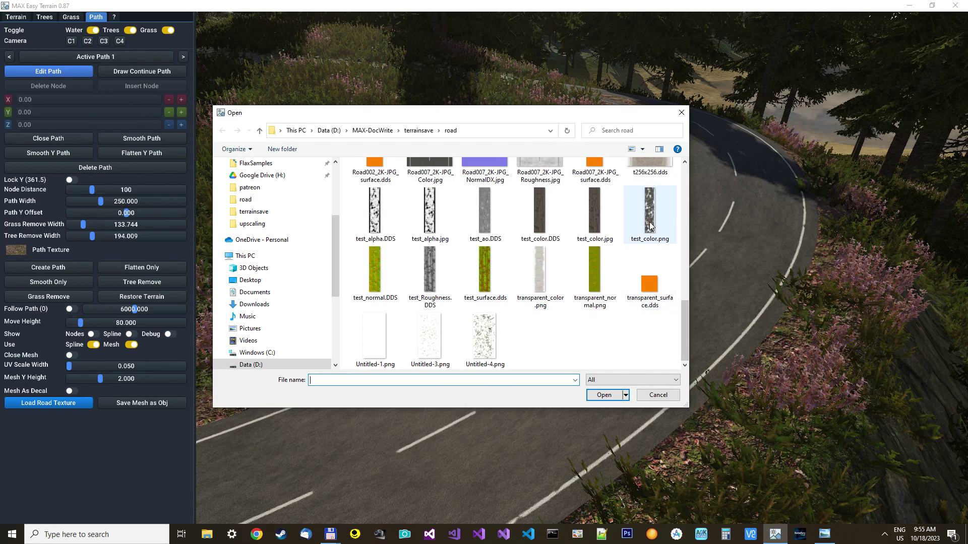
- Load the tire-track dirt image as the path mesh texture
double_click(612, 299)
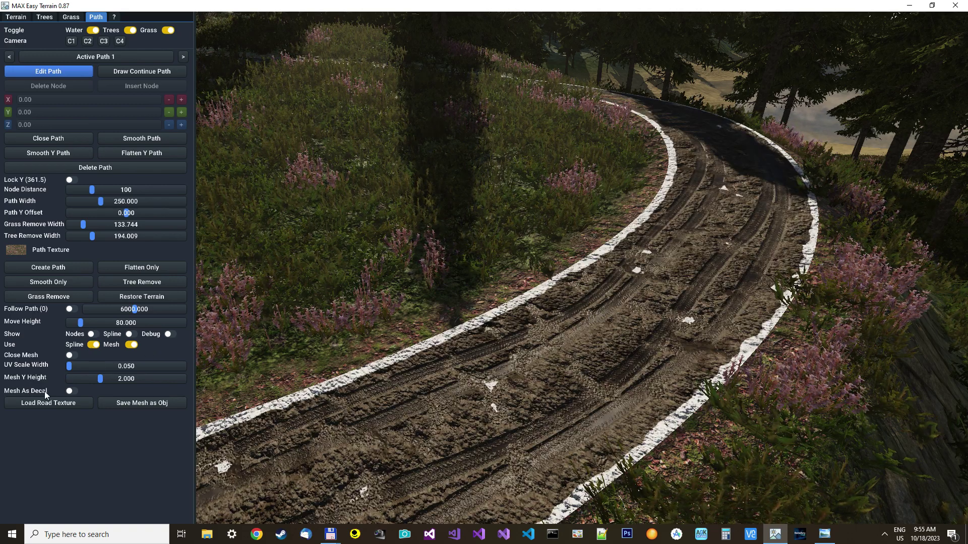
left_click(70, 390)
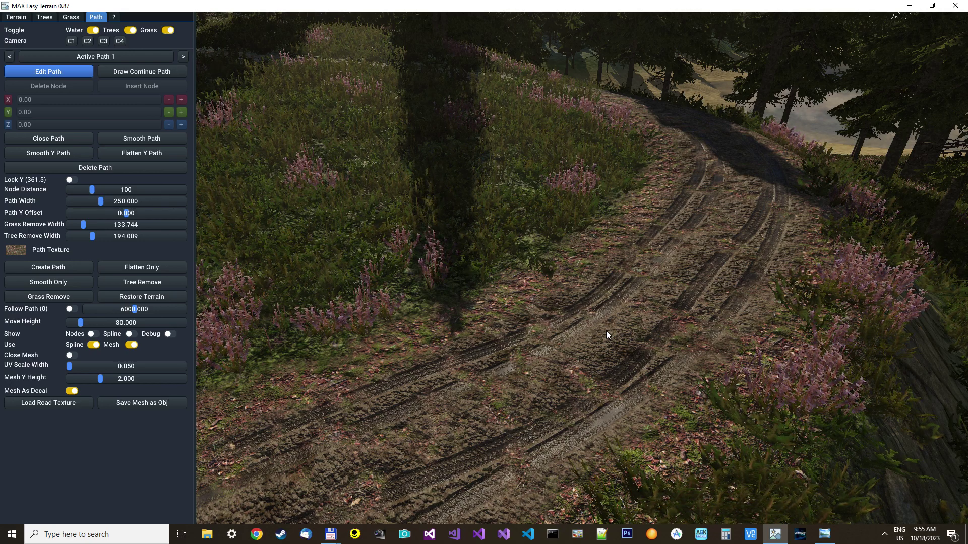
right_click_drag(609, 323, 609, 318)
key("w")
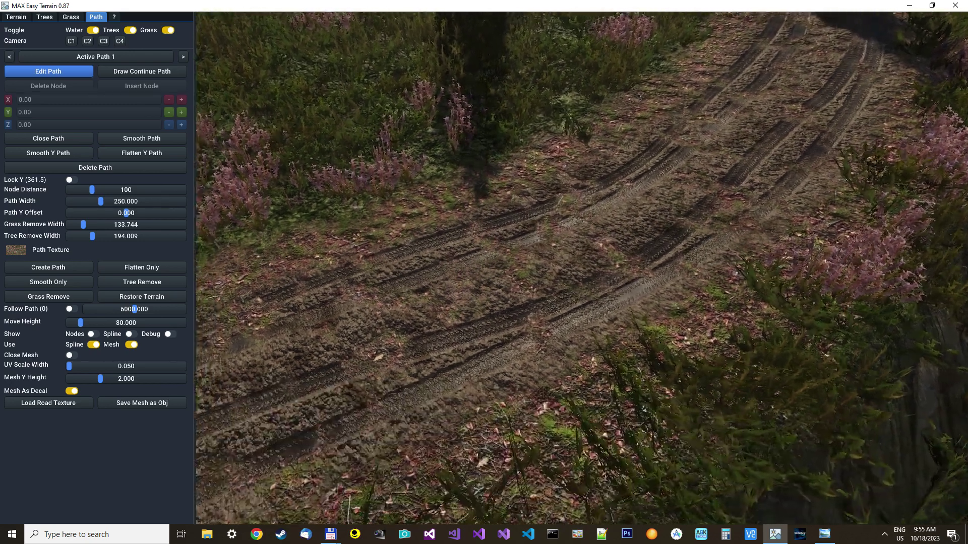
key("s")
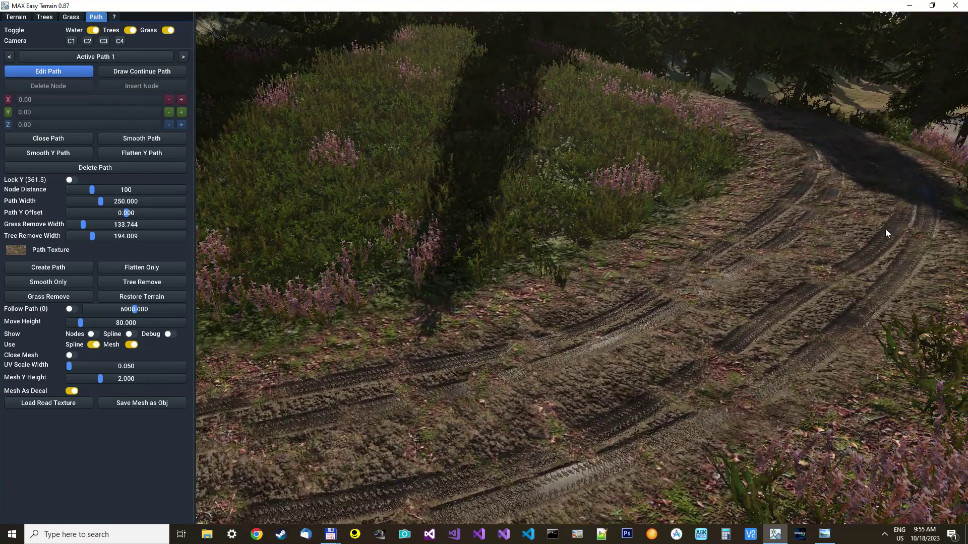
mouse_move(700, 330)
right_mouse_down()
mouse_move(575, 329)
mouse_move(575, 227)
mouse_move(575, 330)
right_mouse_up()
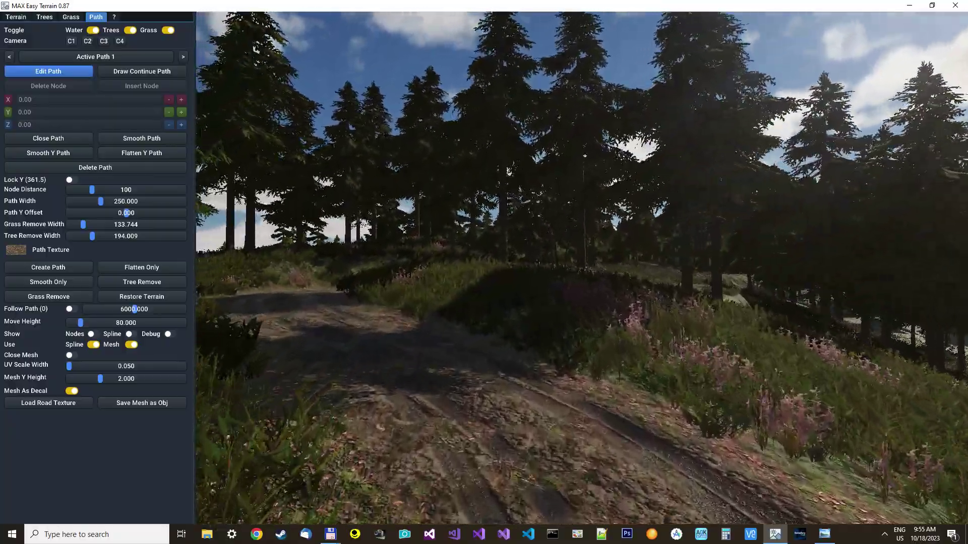
key("w")
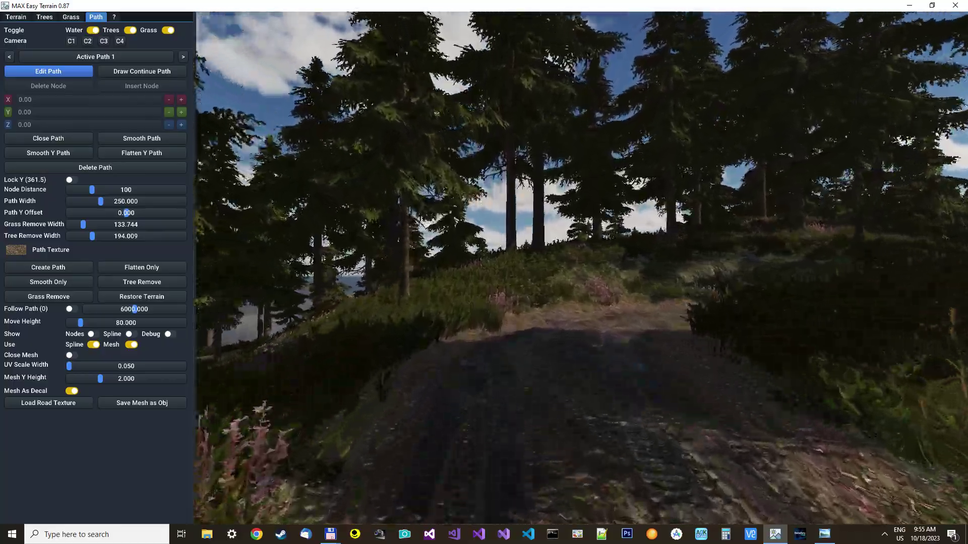
key("w")
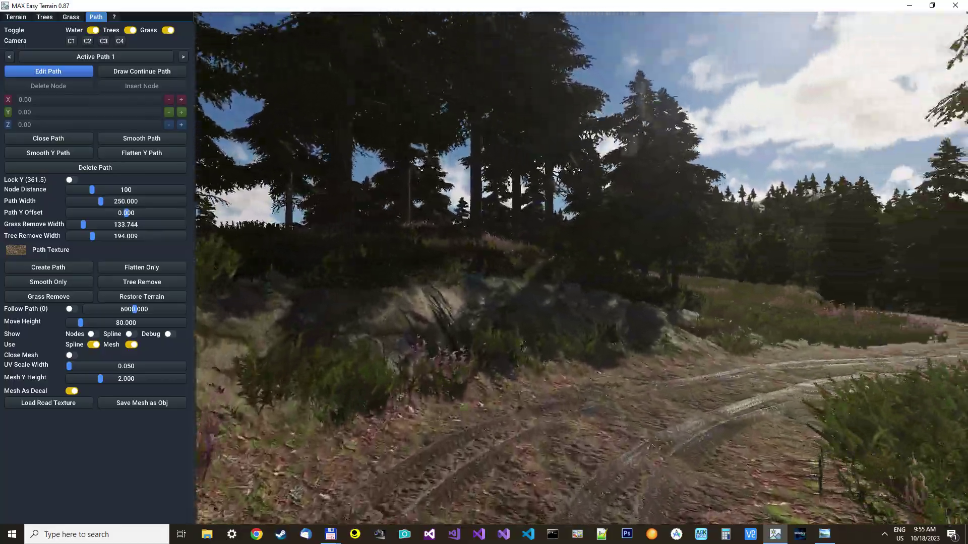
right_click_drag(575, 330, 727, 330)
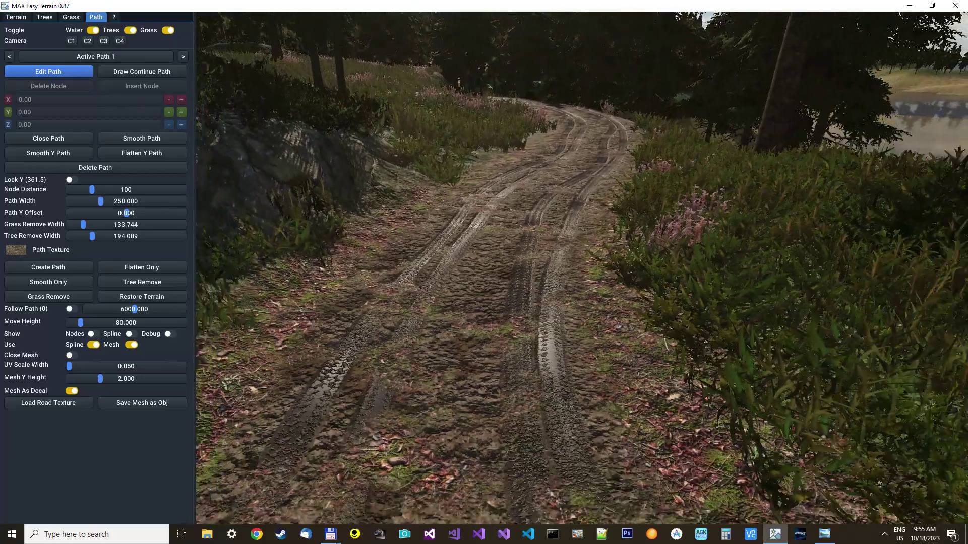
mouse_move(575, 330)
right_mouse_down()
mouse_move(575, 255)
mouse_move(574, 330)
right_mouse_up()
key("w")
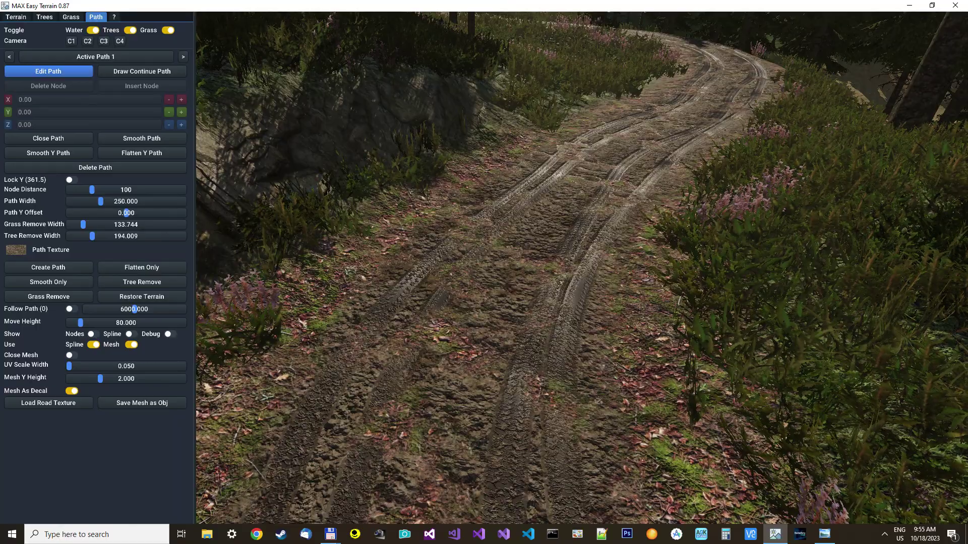
right_click_drag(576, 330, 575, 254)
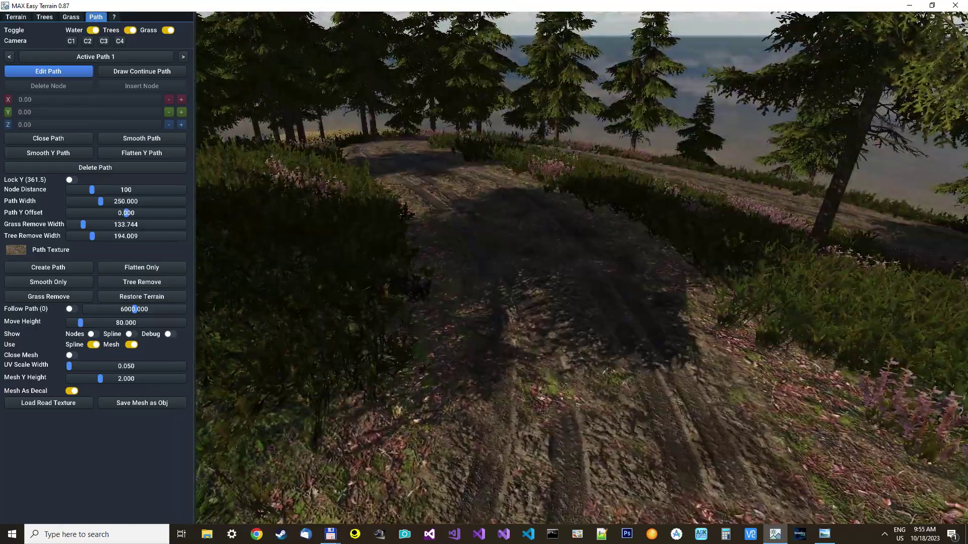
mouse_move(575, 255)
right_mouse_down()
mouse_move(213, 16)
mouse_move(575, 254)
right_mouse_up()
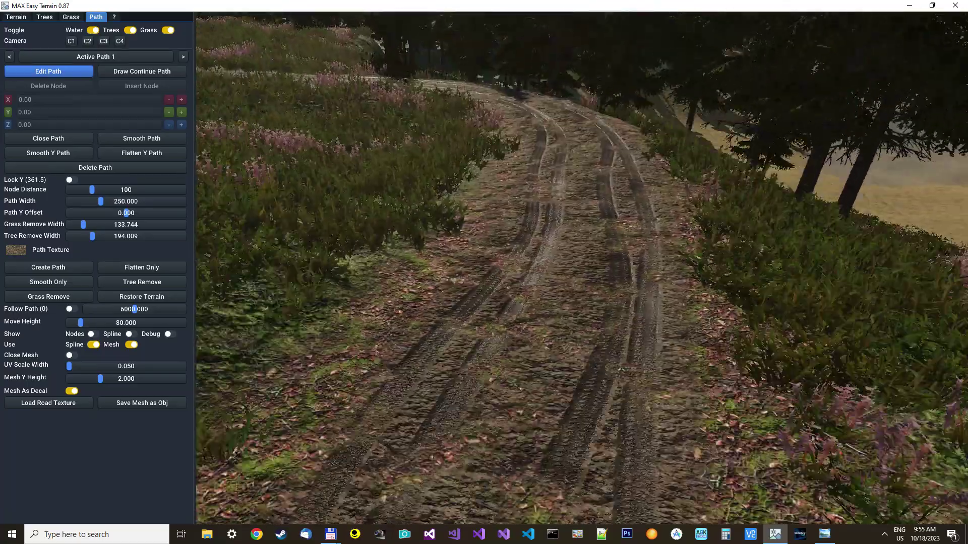
right_click_drag(575, 254, 629, 331)
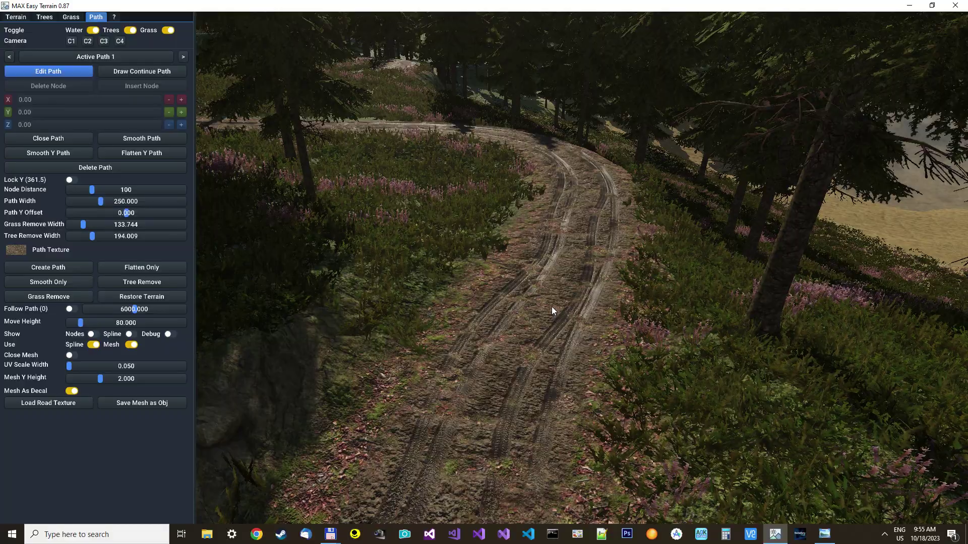
mouse_move(551, 309)
right_mouse_down()
mouse_move(529, 189)
mouse_move(529, 326)
right_mouse_up()
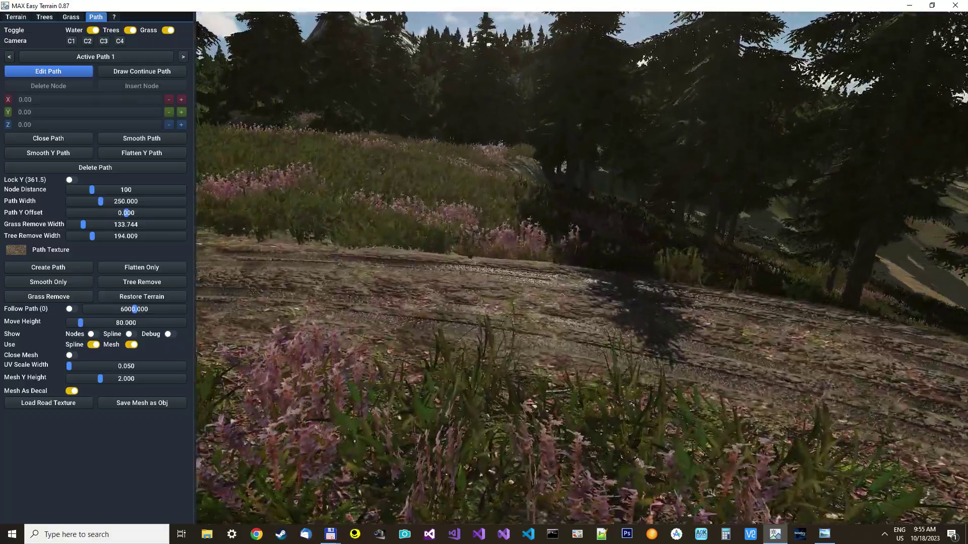
key("s")
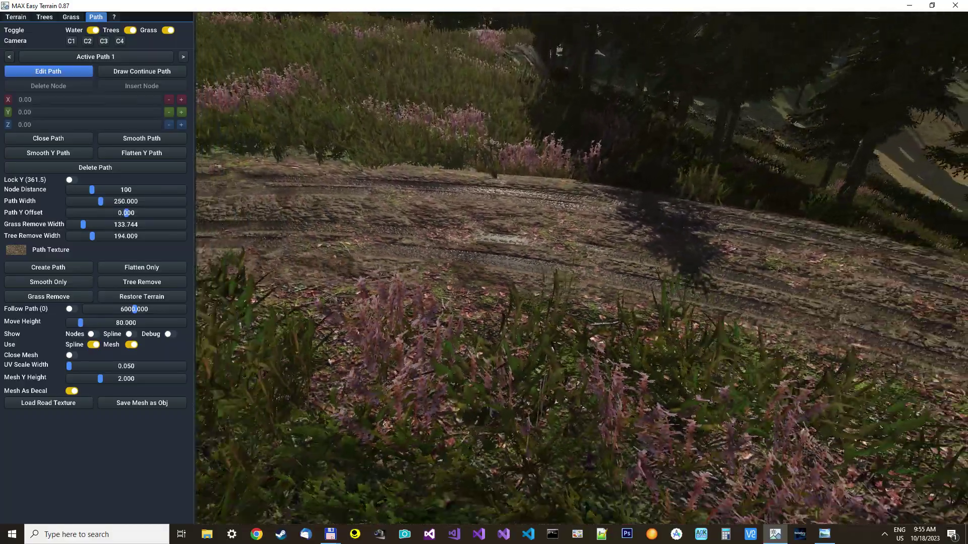
key("s")
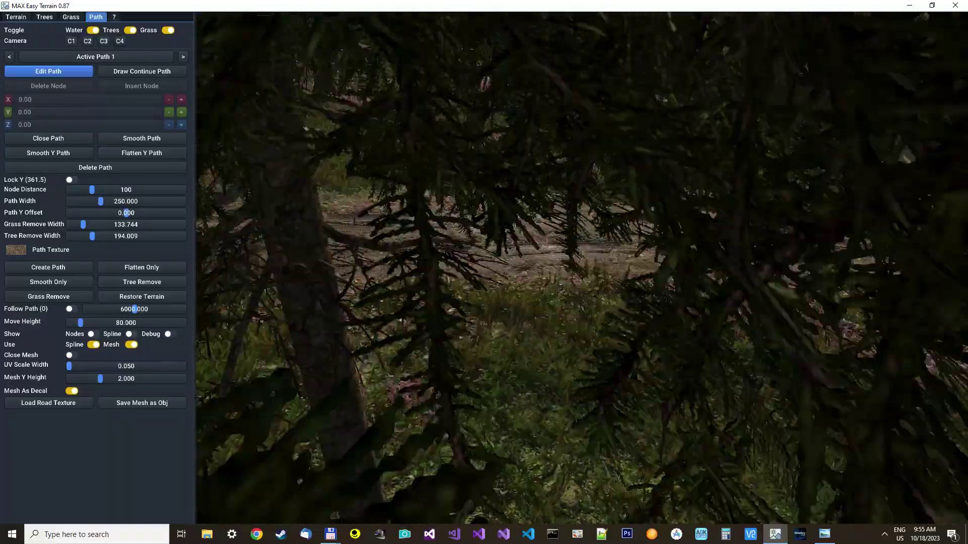
key("w")
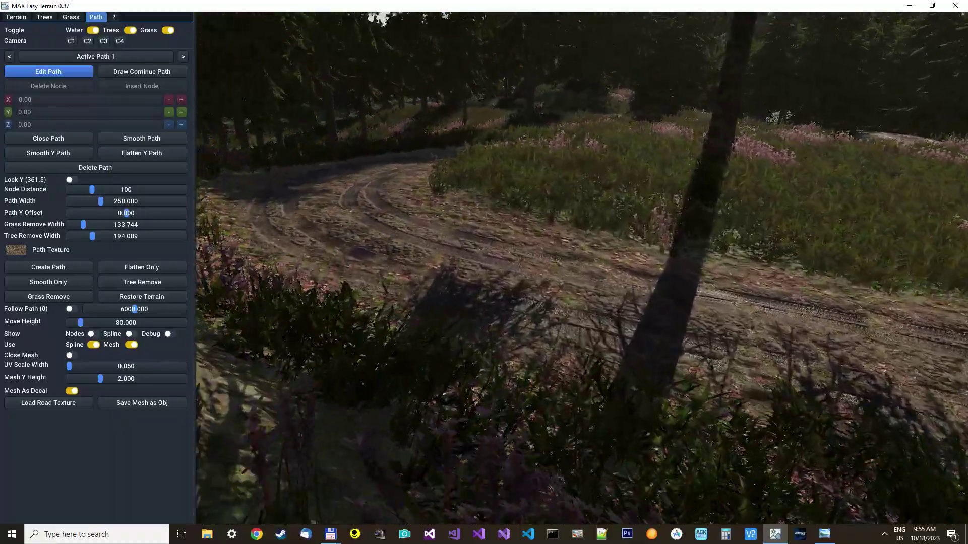
key("w")
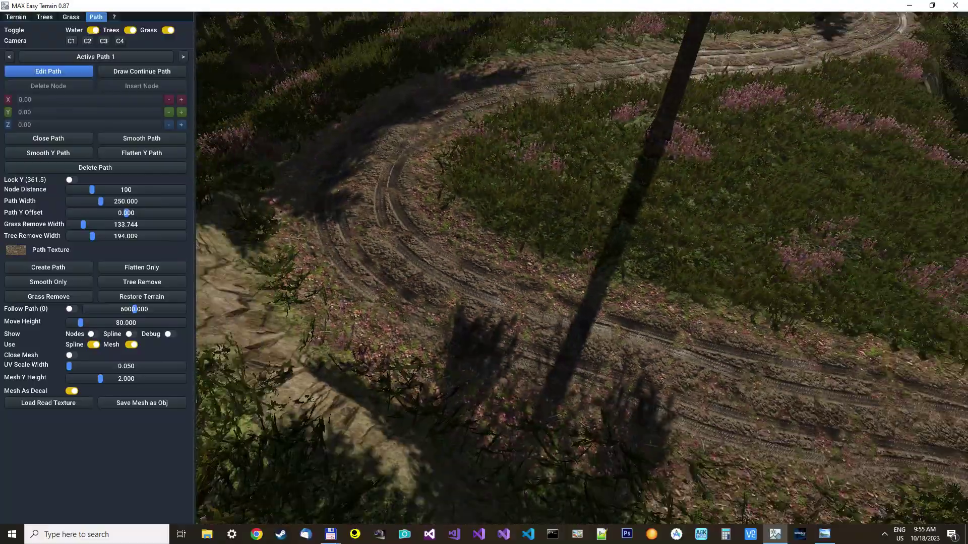
key("w")
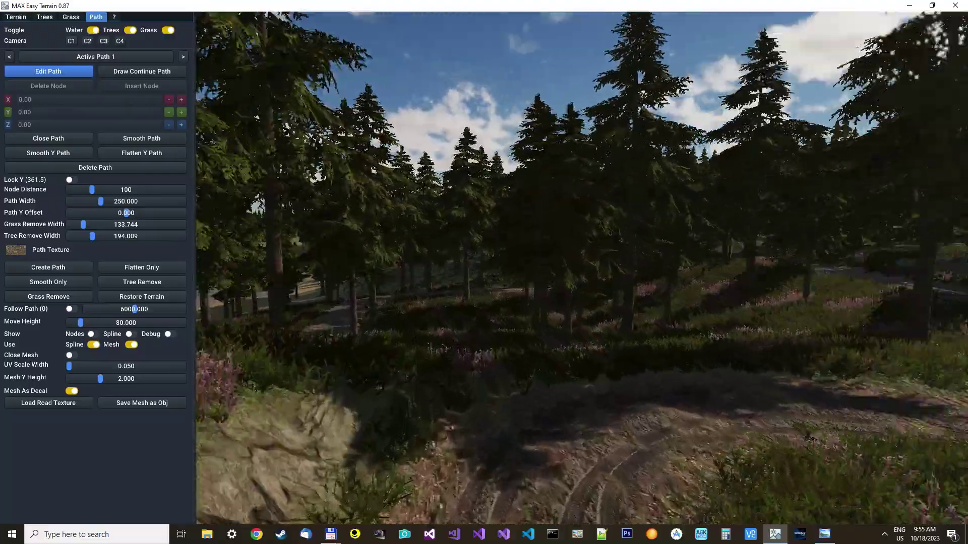
key("w")
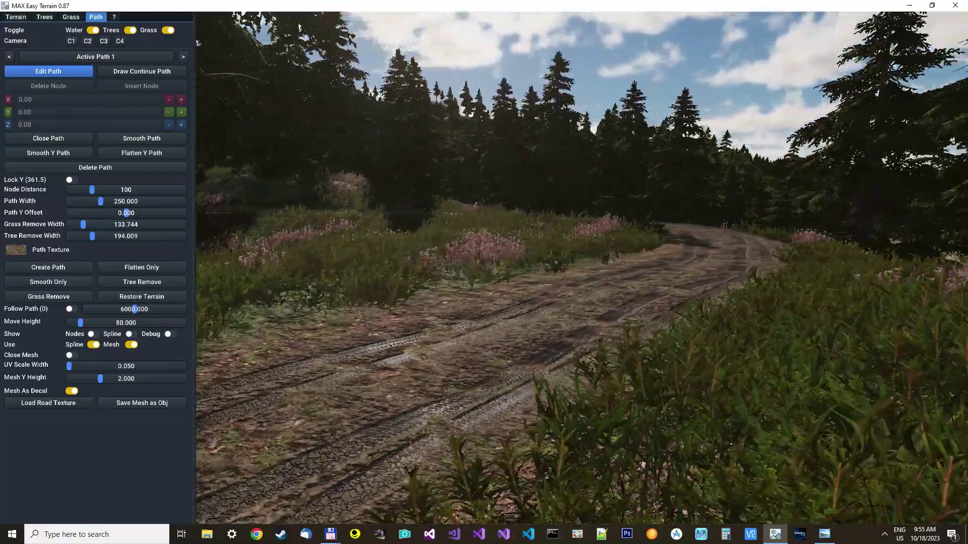
key("w")
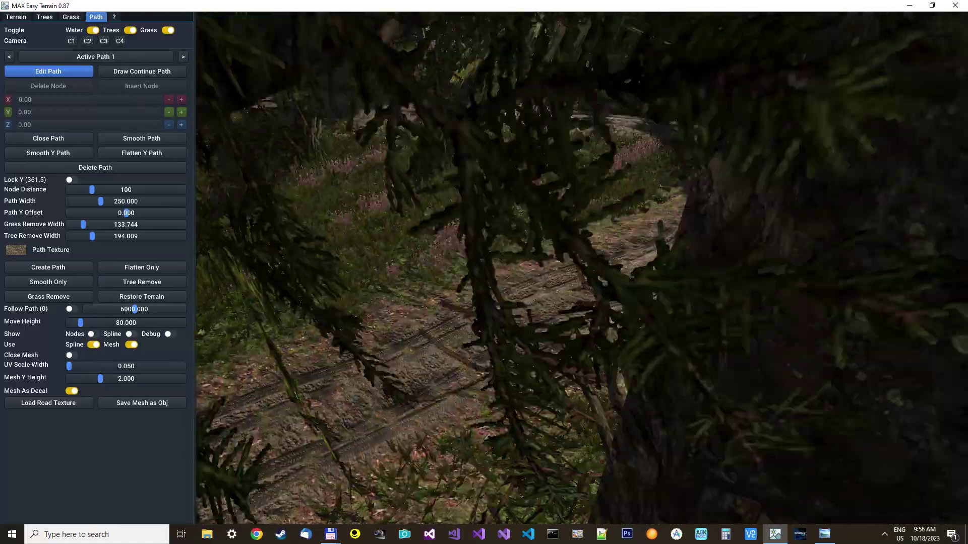
key("w")
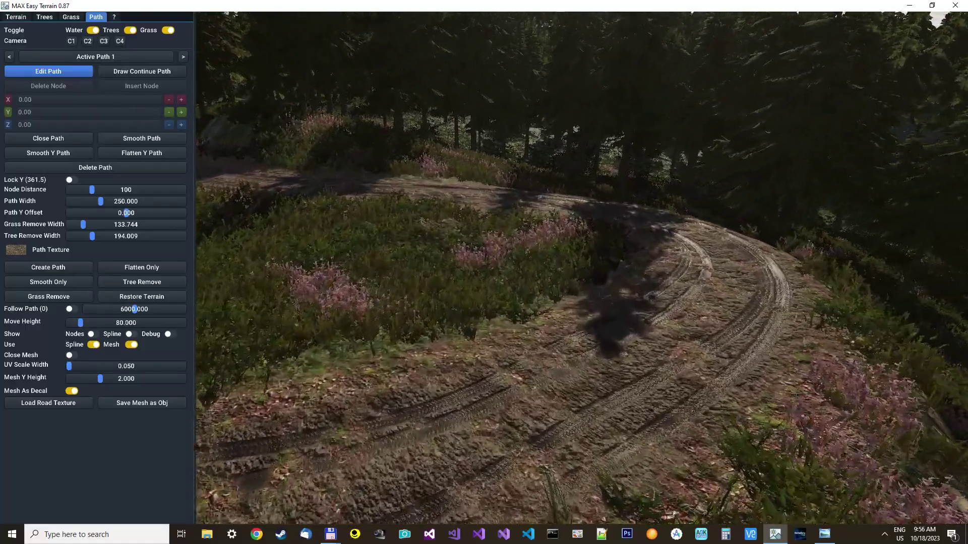
key("w")
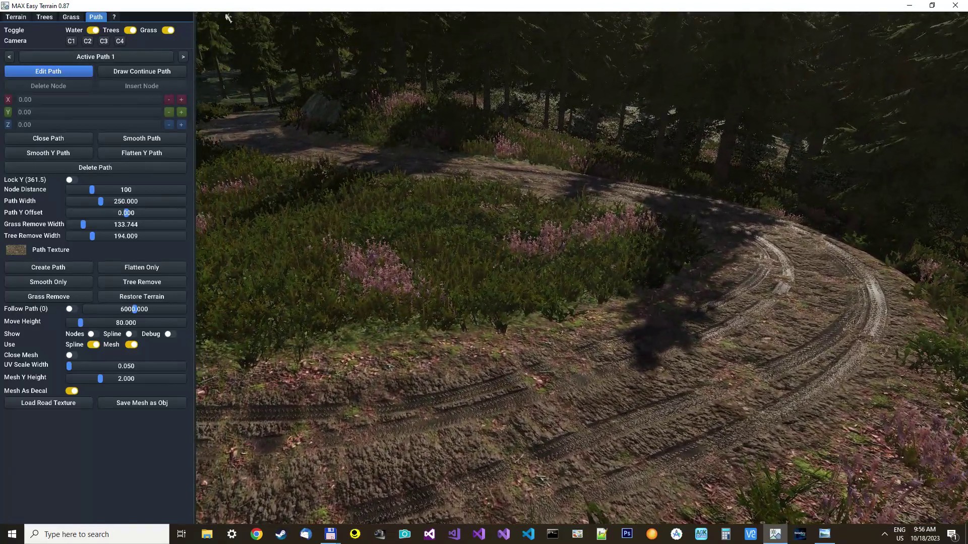
right_click_drag(342, 256, 315, 202)
- Select the Red Flower grass variation and set up the hand-painting brush size
left_click(70, 17)
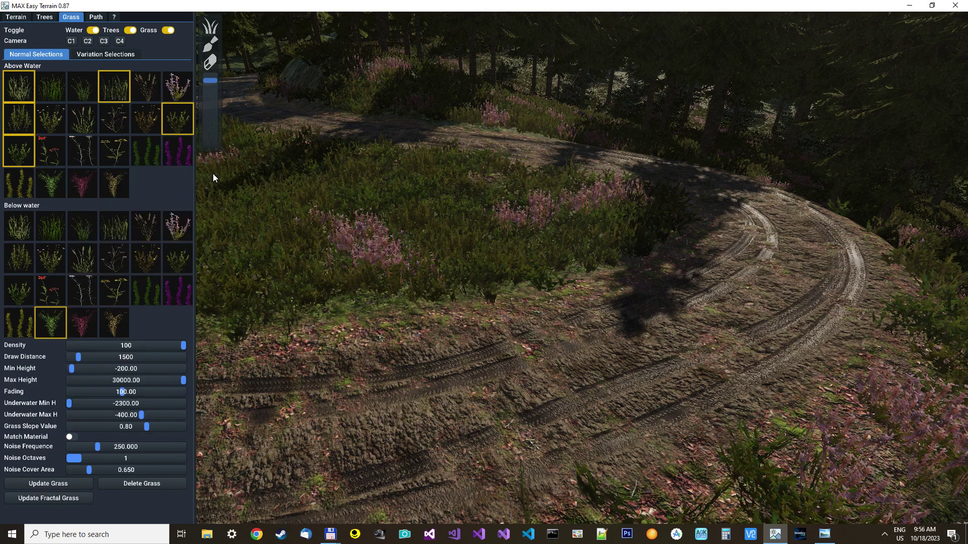
left_click(54, 152)
left_click(114, 55)
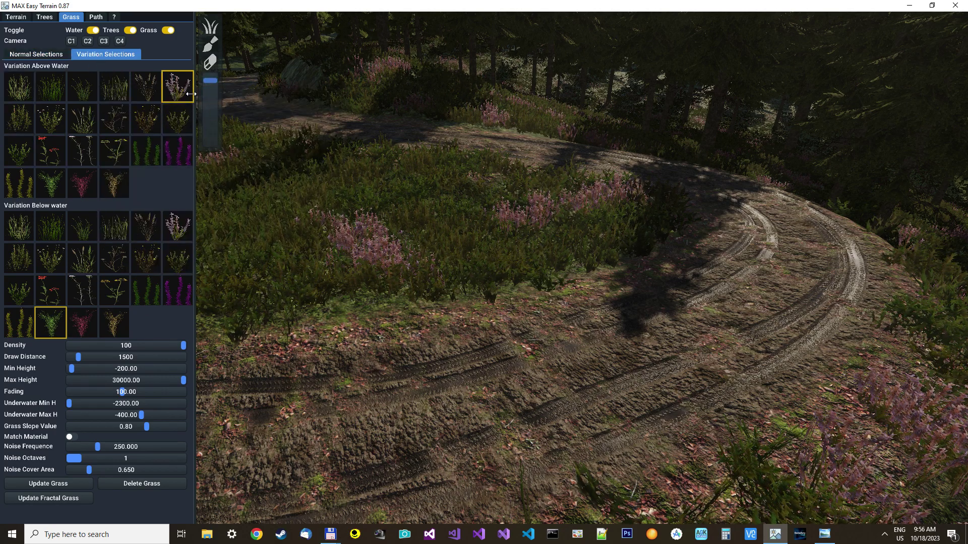
mouse_move(50, 149)
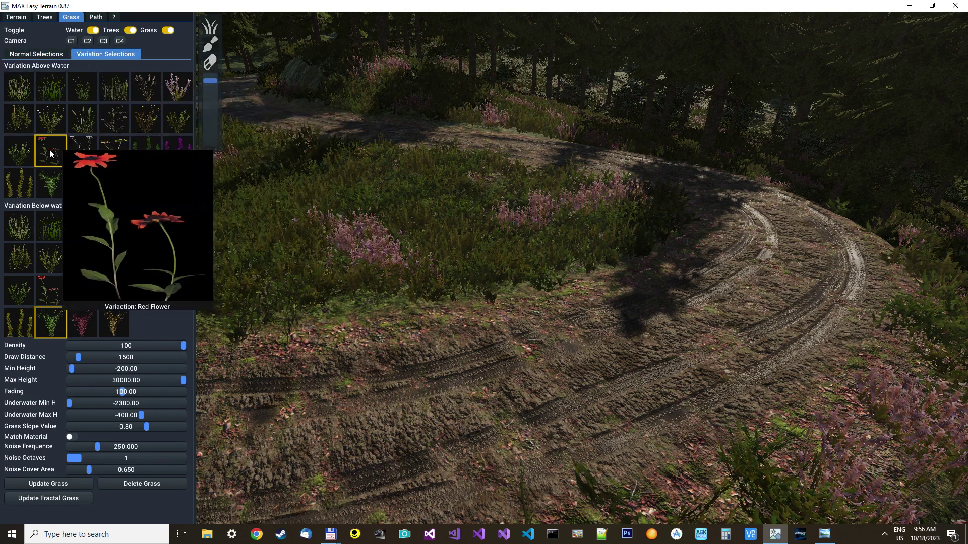
left_click(206, 45)
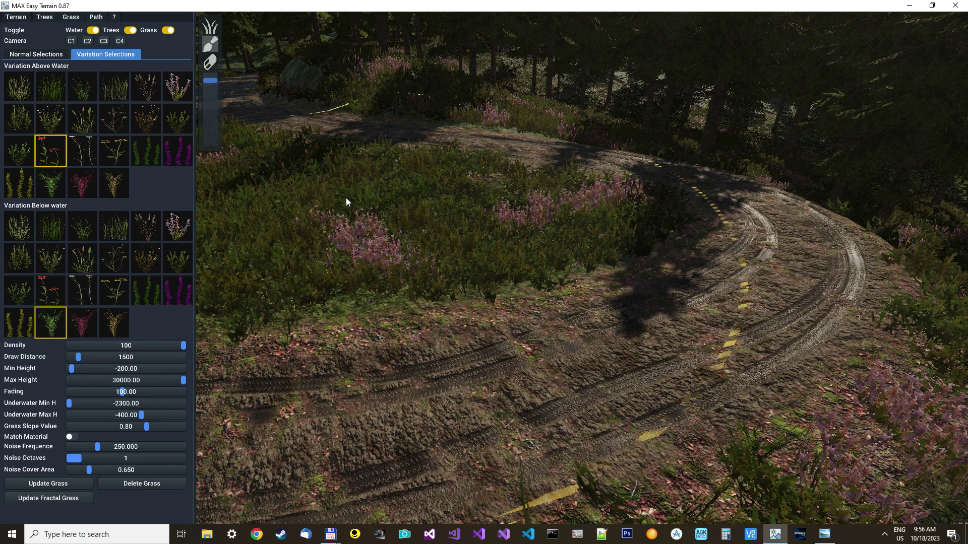
left_click_drag(211, 83, 211, 45)
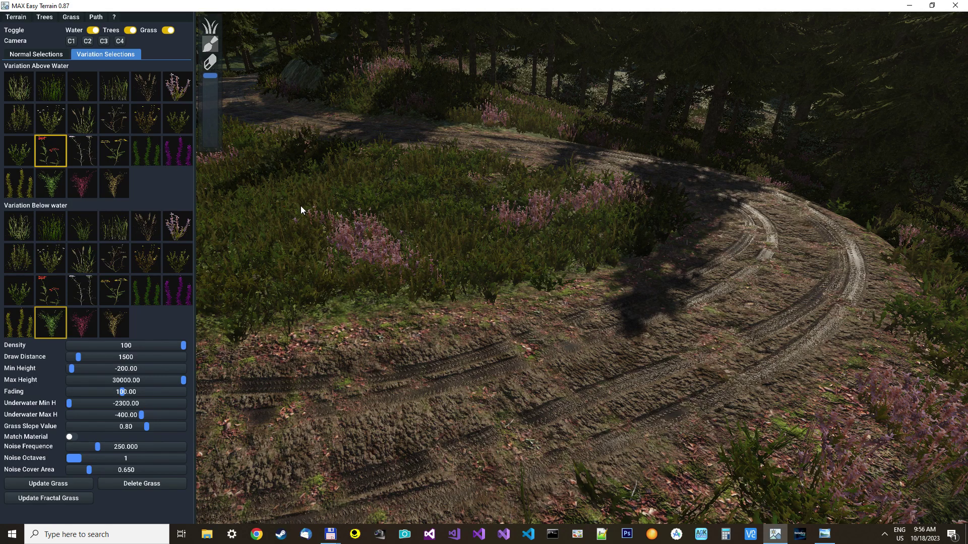
- Paint red-flower grass beside the path and in the upper-left meadow
mouse_move(336, 241)
left_mouse_down()
mouse_move(378, 258)
mouse_move(384, 272)
left_mouse_up()
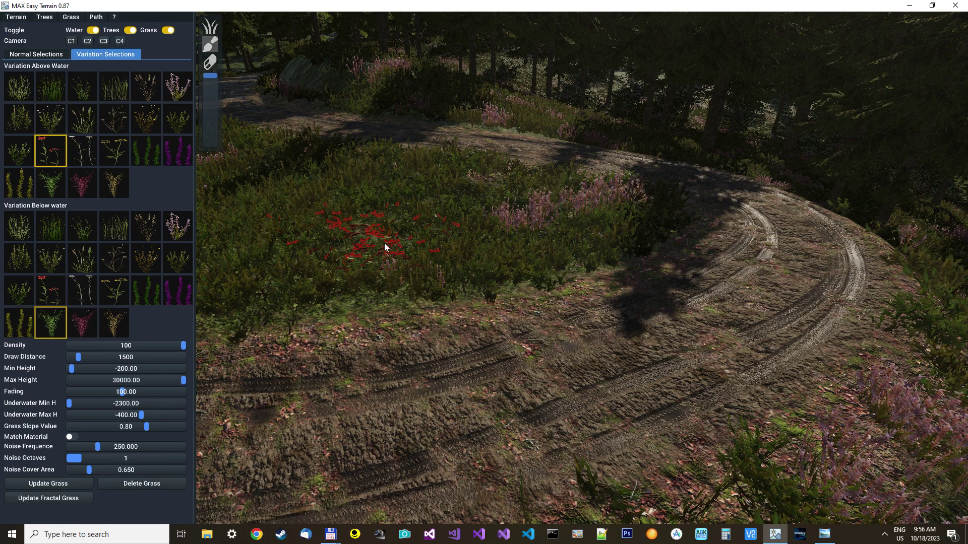
mouse_move(329, 173)
left_mouse_down()
mouse_move(233, 230)
mouse_move(337, 181)
left_mouse_up()
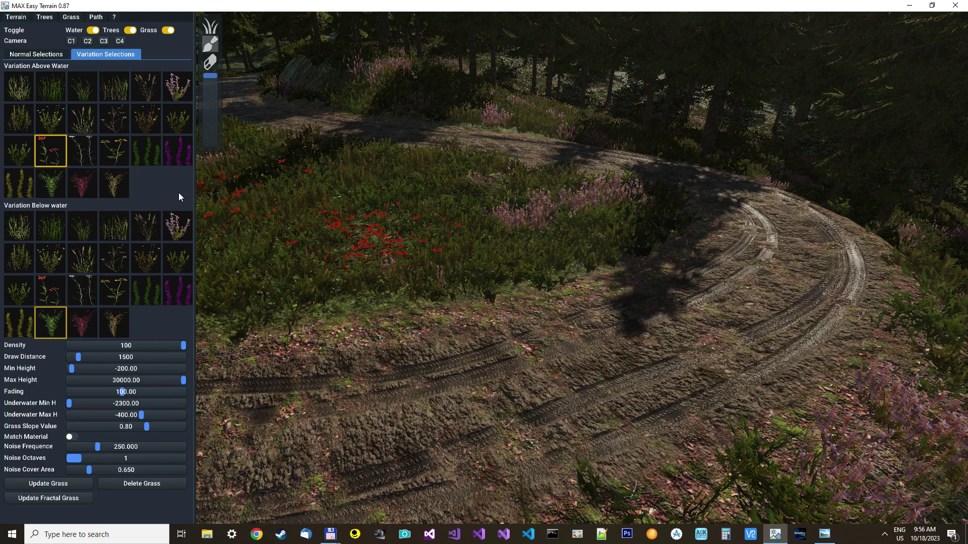
left_click(36, 53)
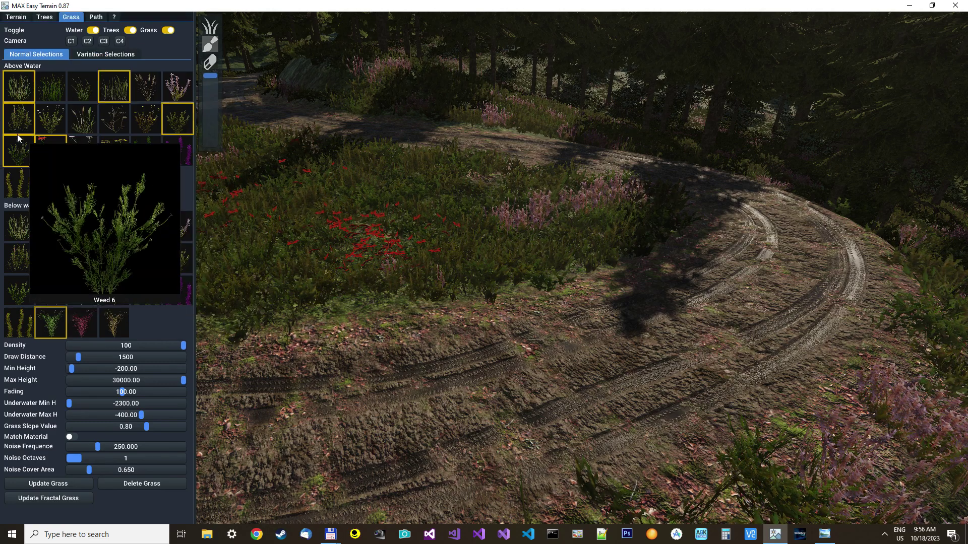
left_click(101, 55)
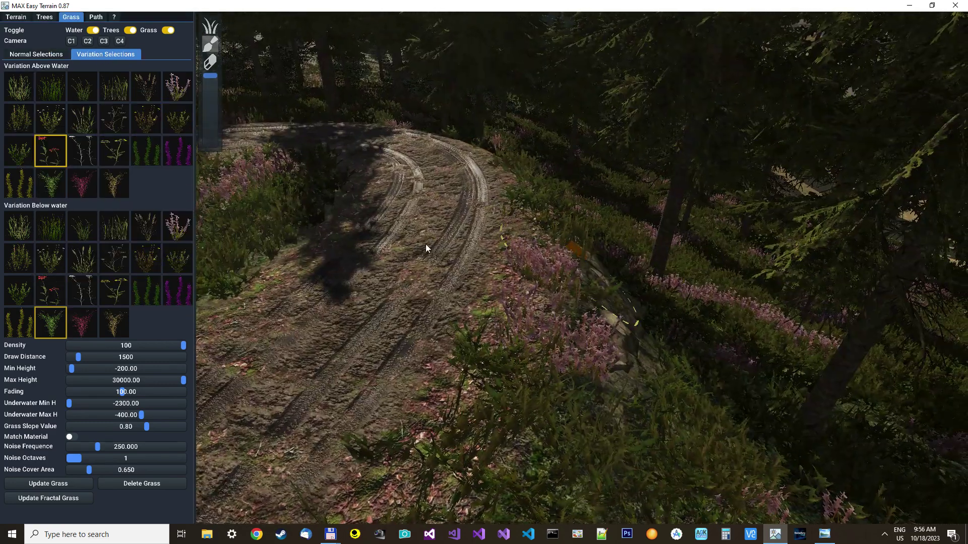
- Paint a large red-flower patch beside the path, then erase most of it
mouse_move(499, 302)
left_mouse_down()
mouse_move(605, 324)
mouse_move(538, 203)
left_mouse_up()
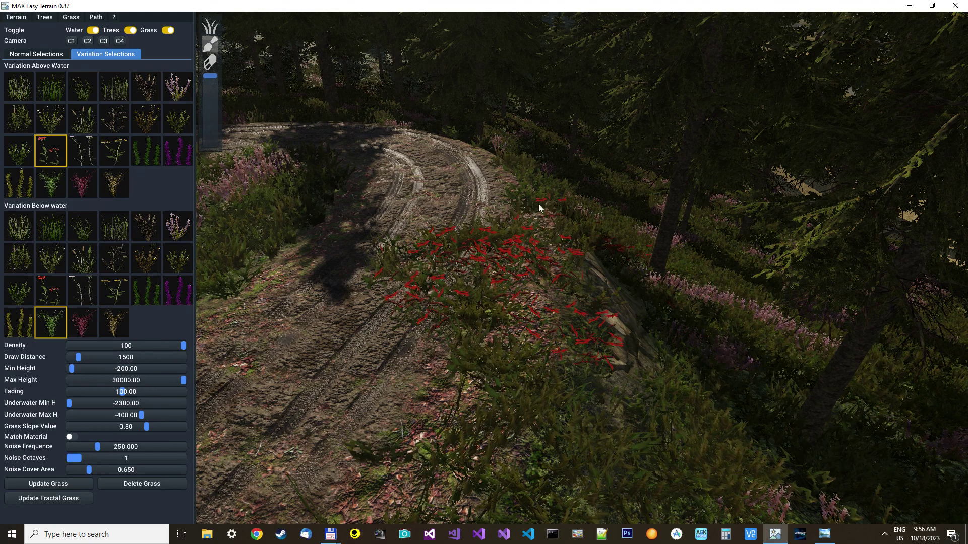
left_click(211, 62)
mouse_move(412, 205)
left_mouse_down()
mouse_move(428, 328)
mouse_move(415, 307)
mouse_move(445, 199)
left_mouse_up()
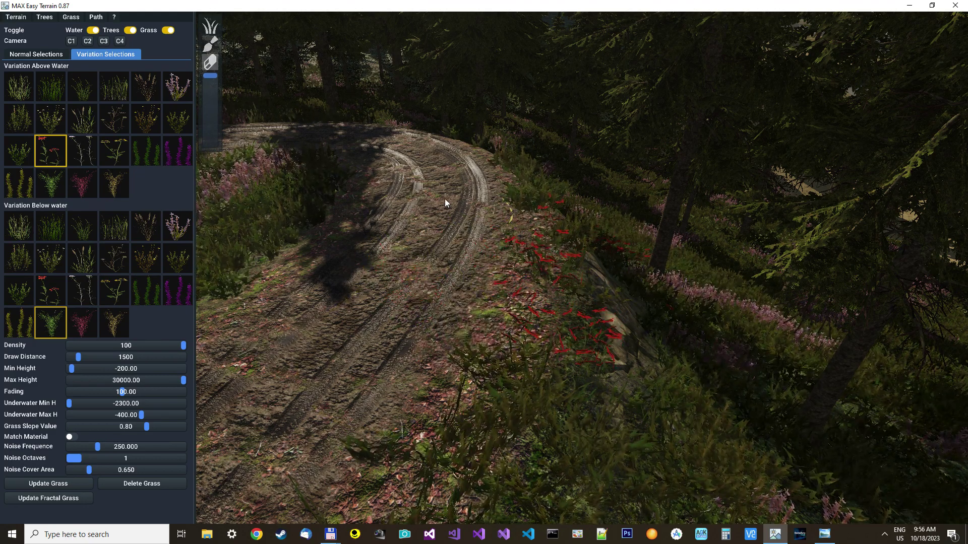
left_click(208, 46)
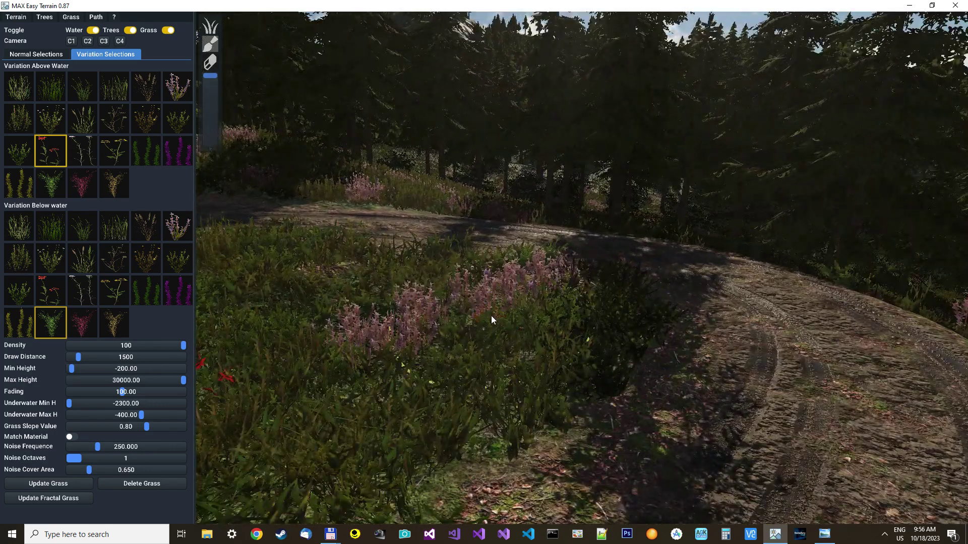
- Brush more red flowers into the meadows along the curving path
left_click_drag(491, 315, 319, 303)
right_click_drag(249, 287, 249, 286)
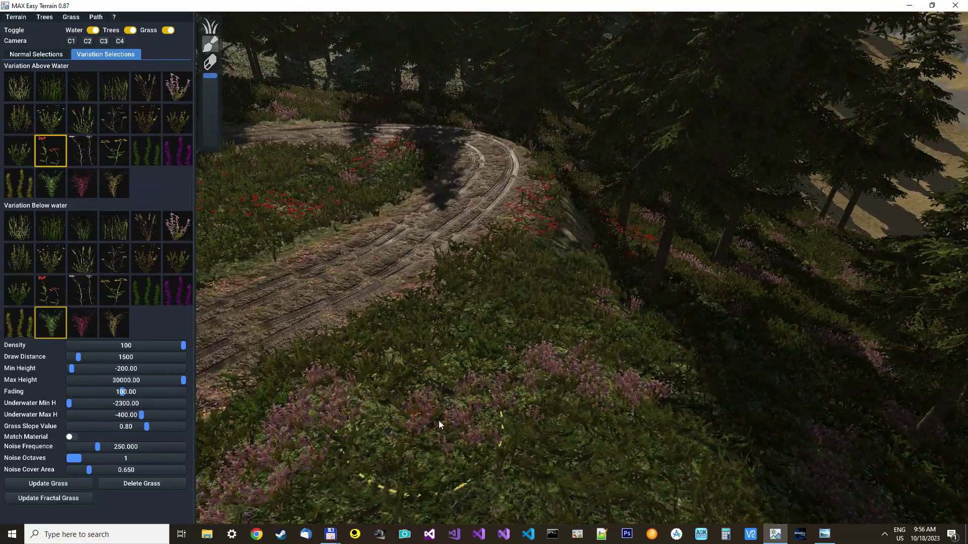
left_click_drag(439, 421, 711, 354)
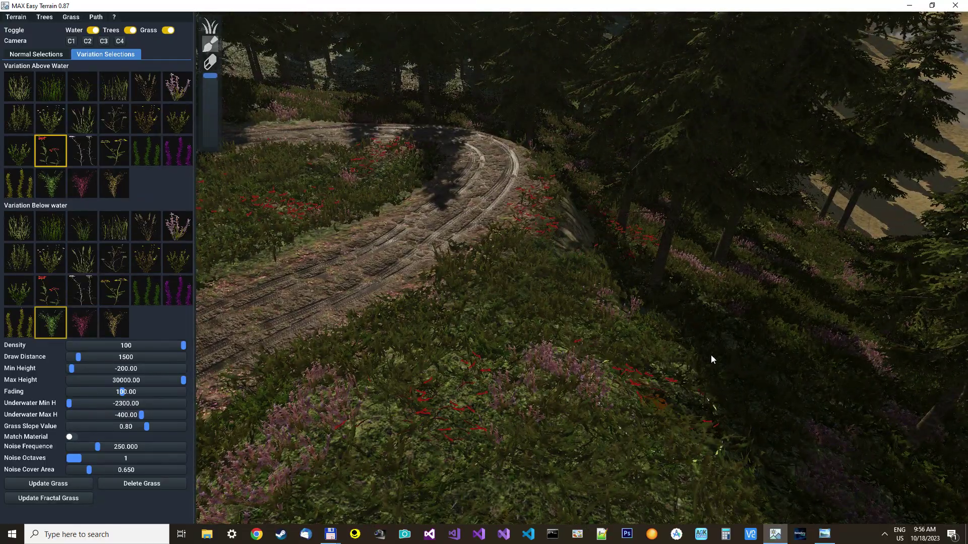
right_click_drag(759, 294, 406, 149)
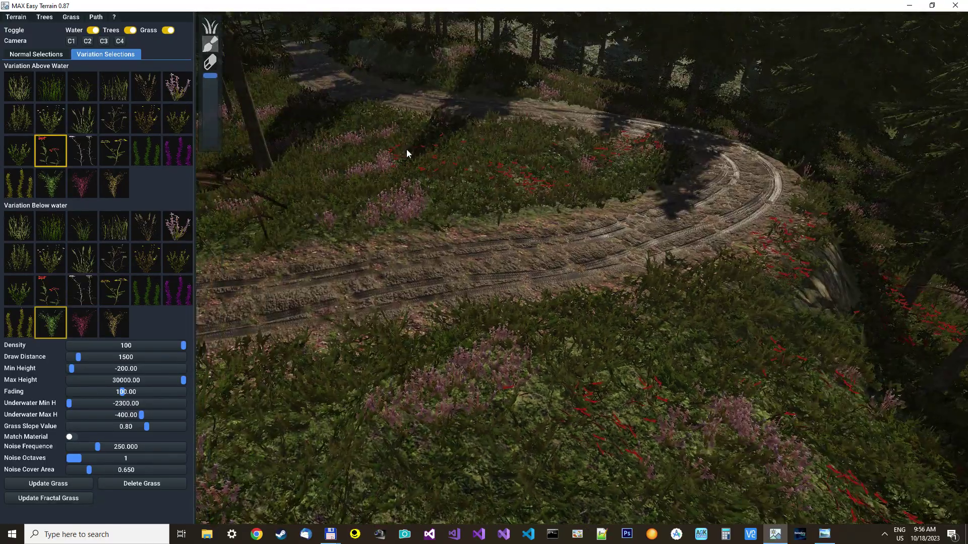
left_click_drag(284, 209, 235, 185)
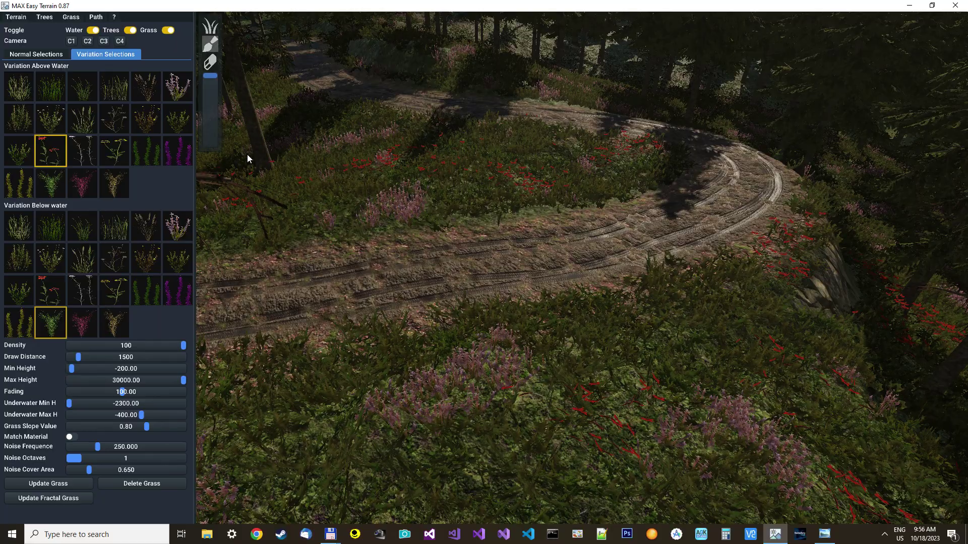
right_click_drag(330, 177, 330, 178)
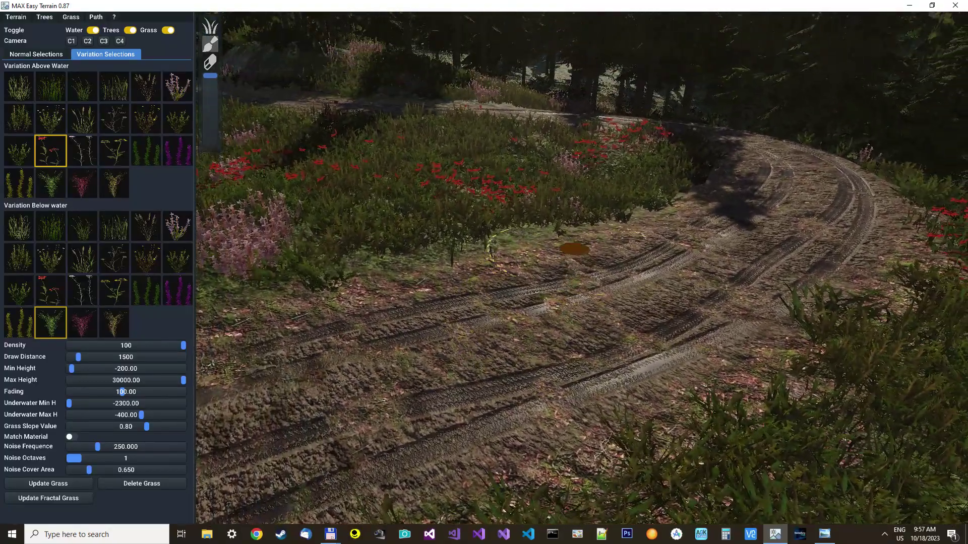
right_click_drag(331, 178, 357, 214)
right_click_drag(410, 244, 411, 244)
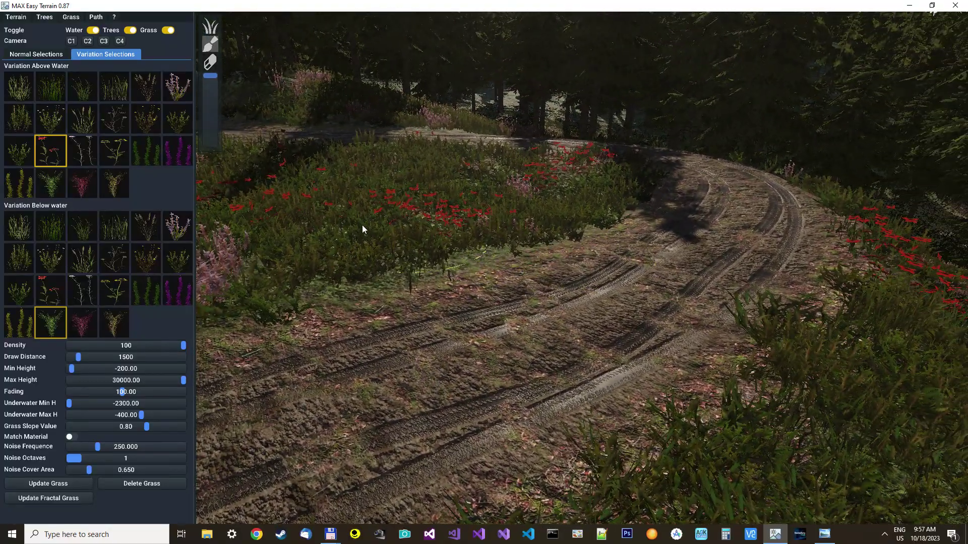
left_click(230, 275)
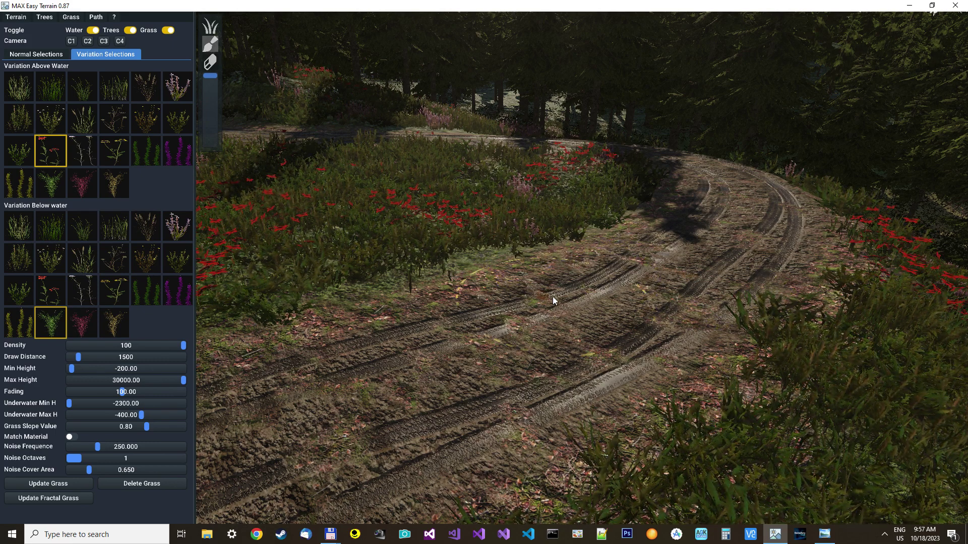
- Pull back to an overhead view of the pine grove and show the tree settings
right_click_drag(490, 354, 574, 302)
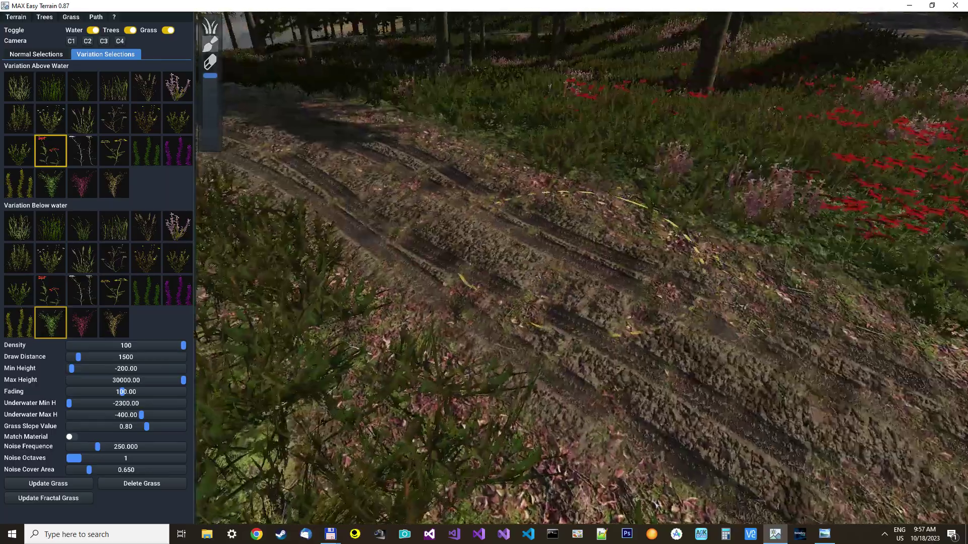
key("w")
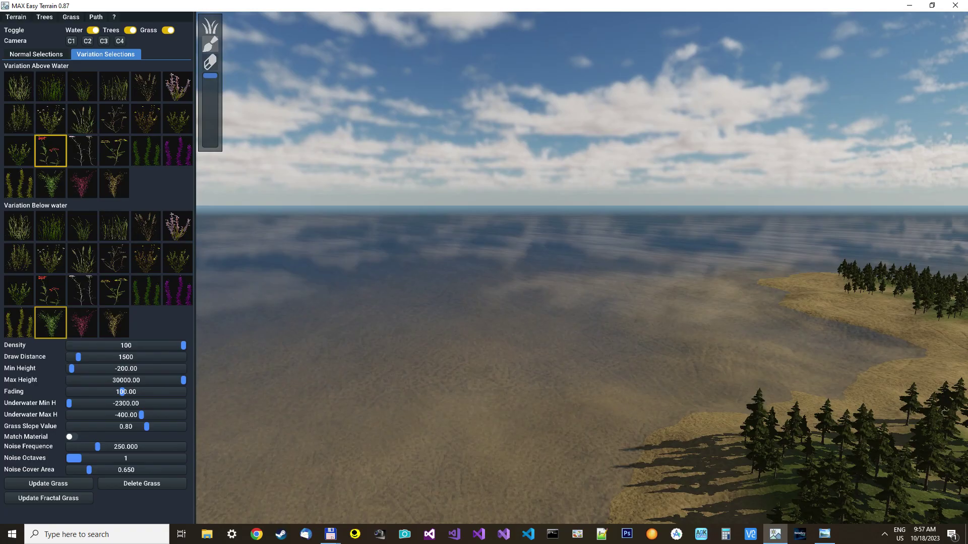
right_click_drag(574, 303, 680, 363)
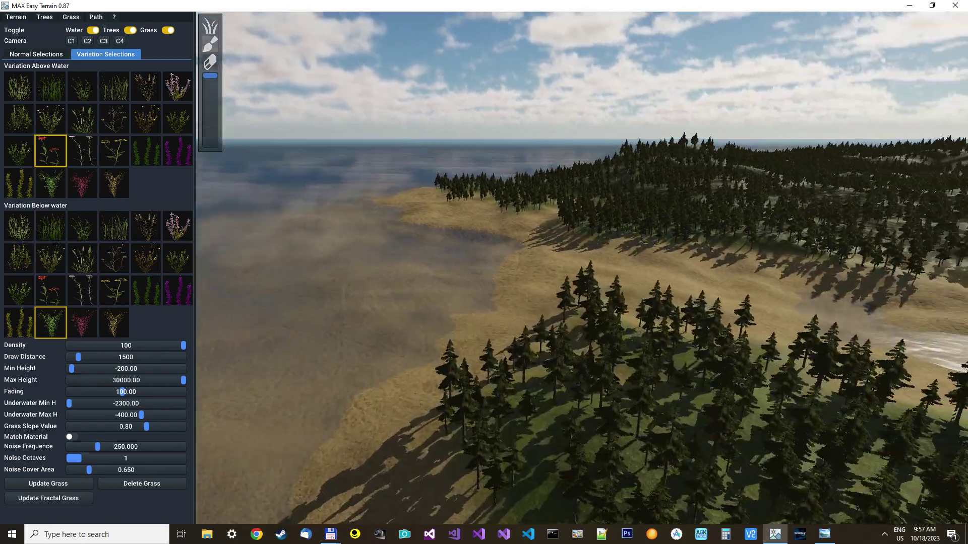
key("s")
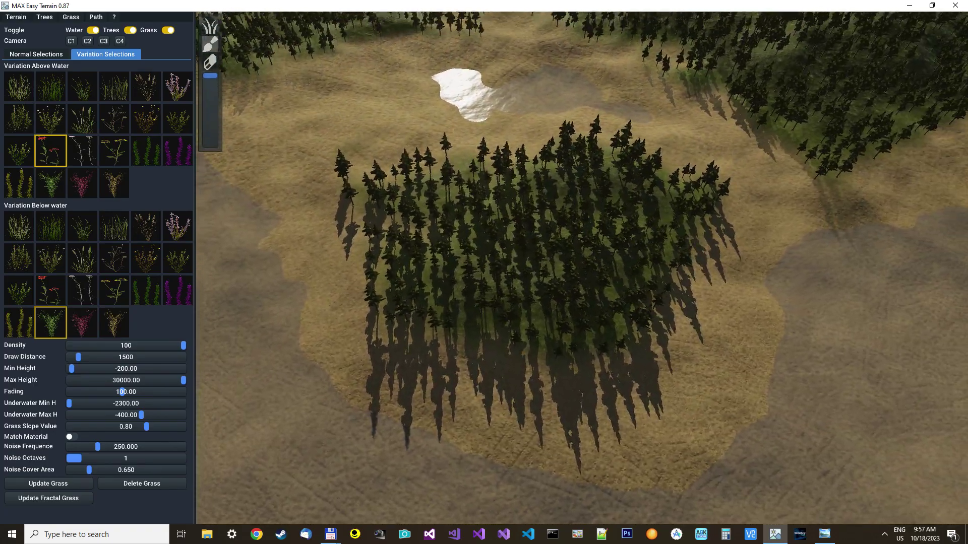
key("s")
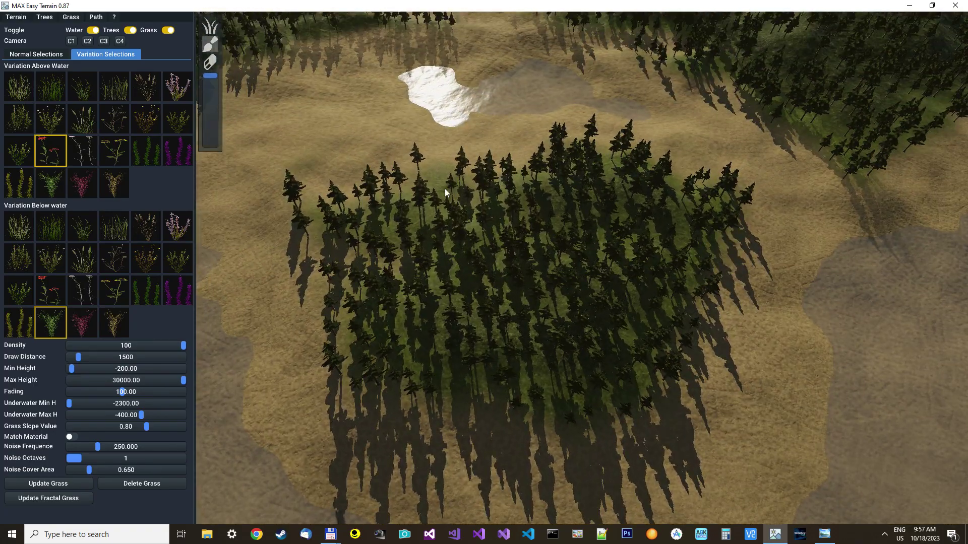
left_click(46, 17)
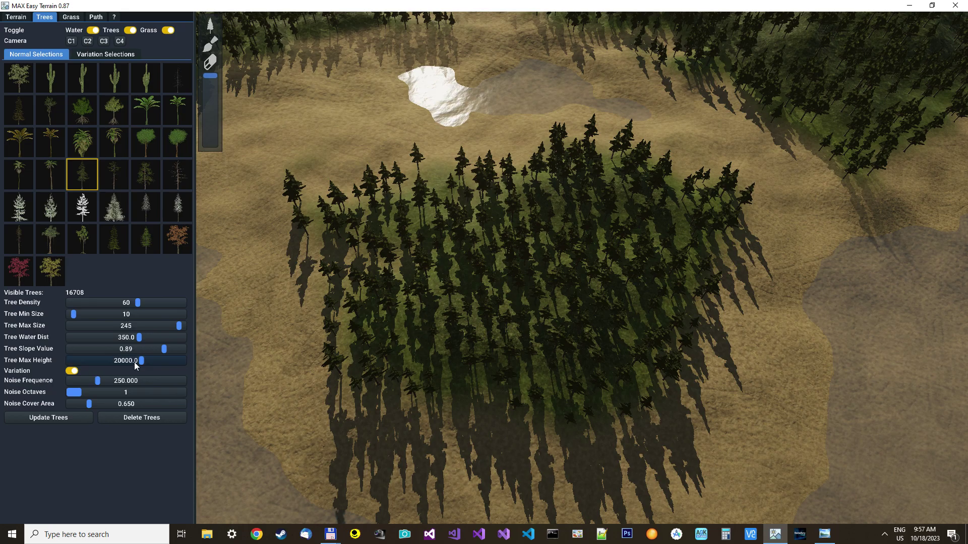
- Pick jungle, palm and broadleaf trees at density 100 and paint them into the pines
left_click_drag(139, 303, 187, 302)
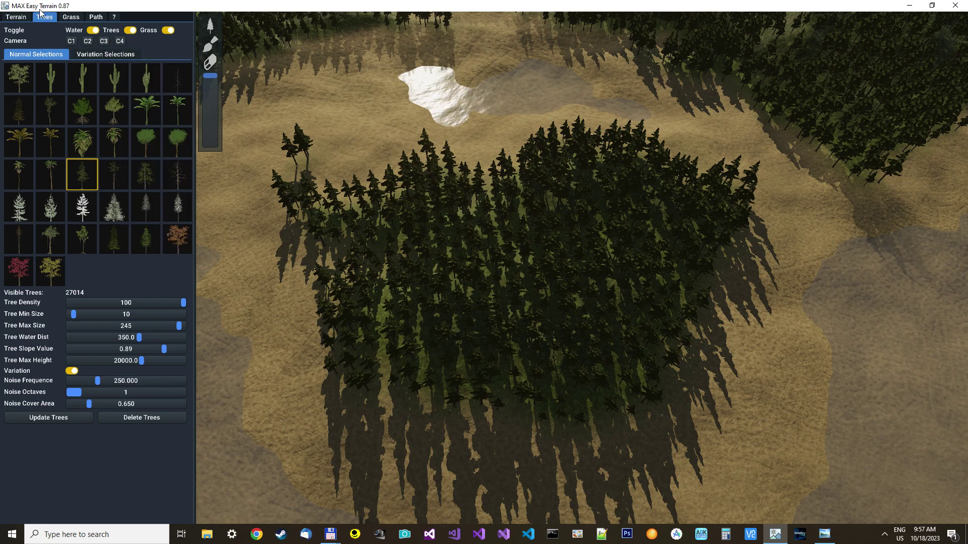
mouse_move(81, 174)
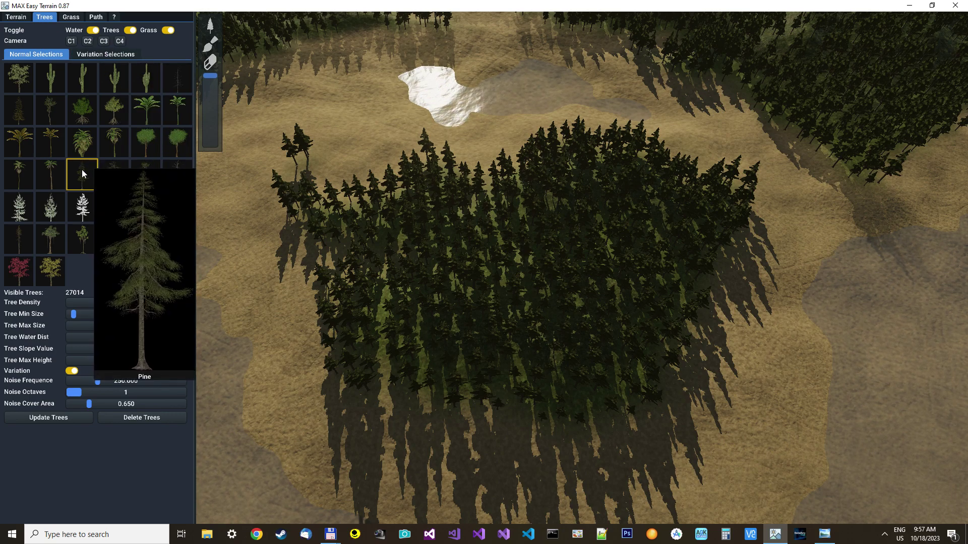
left_click(81, 143)
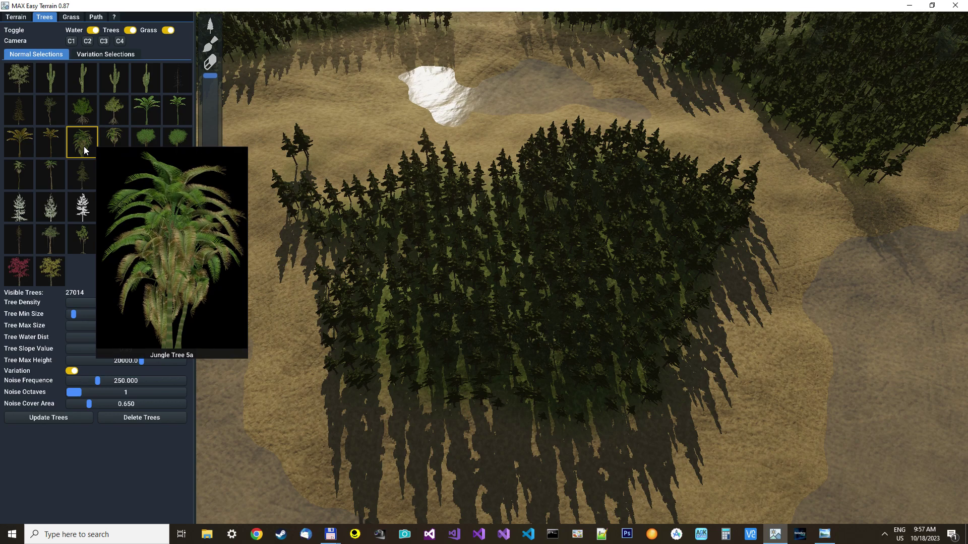
left_click(118, 143)
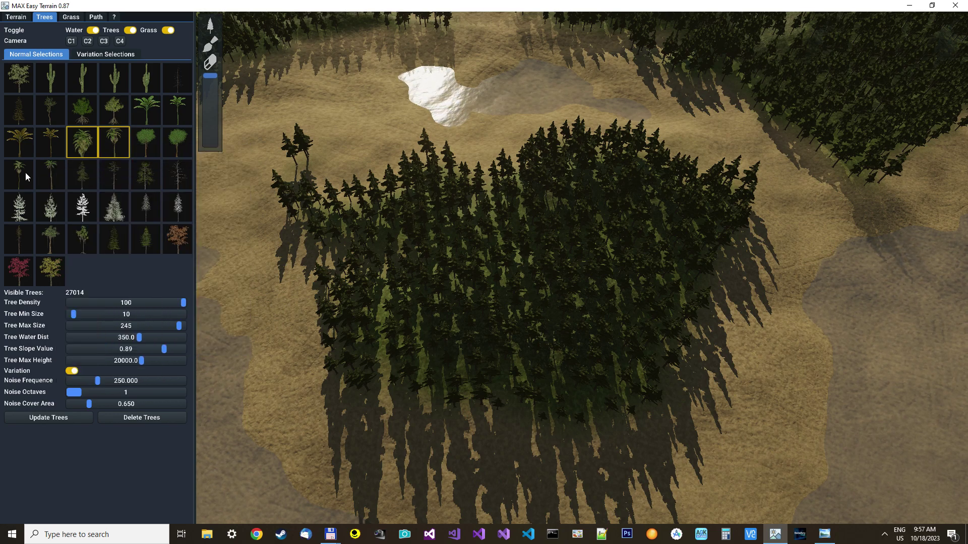
left_click(30, 174)
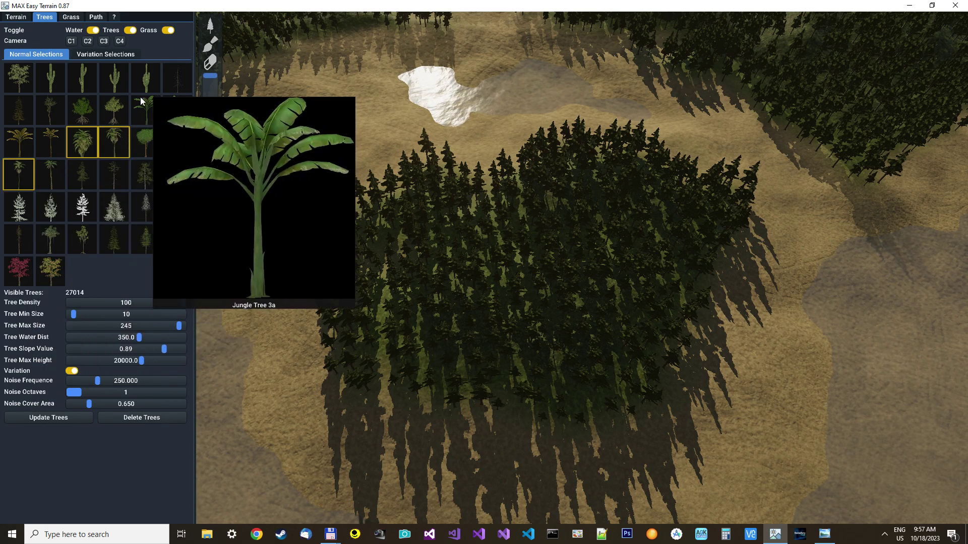
left_click(51, 237)
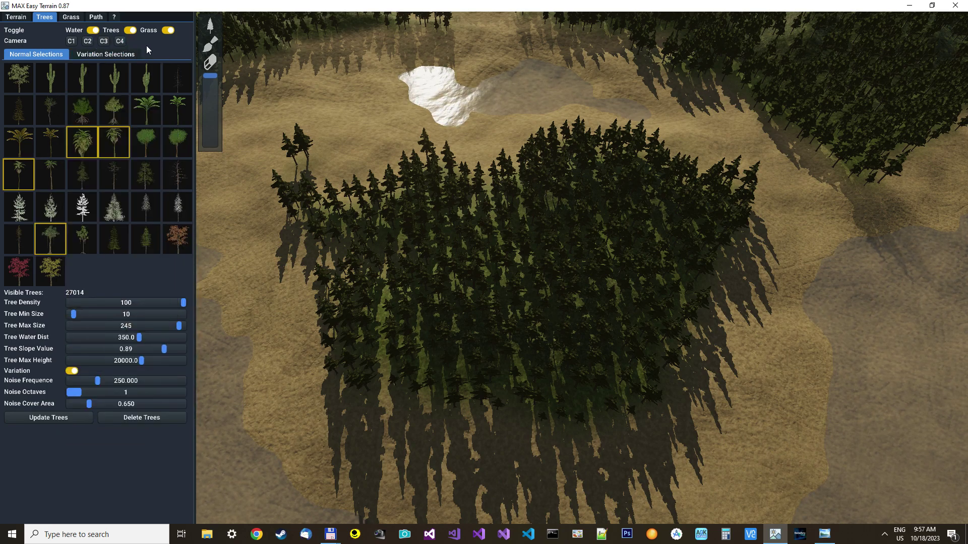
left_click(211, 43)
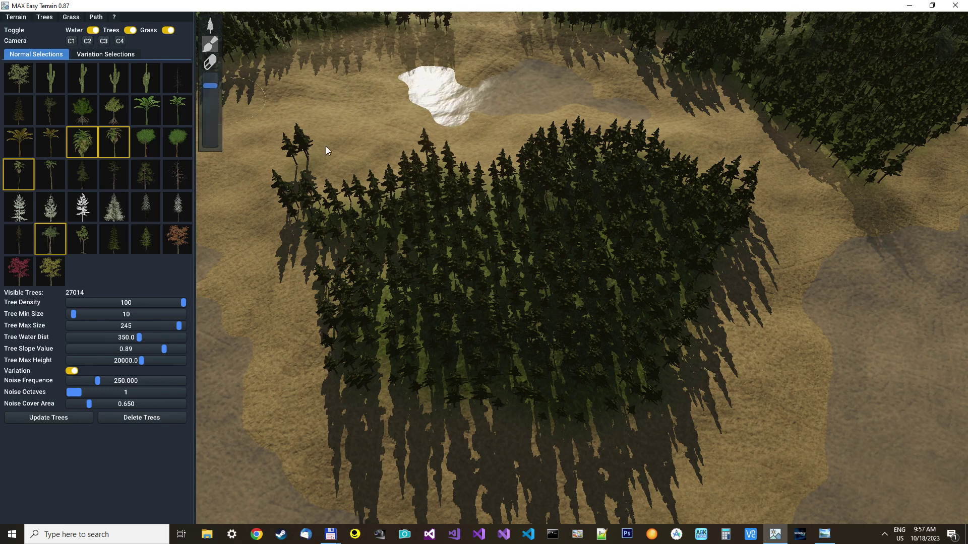
mouse_move(303, 160)
left_mouse_down()
mouse_move(323, 218)
mouse_move(605, 396)
mouse_move(643, 345)
left_mouse_up()
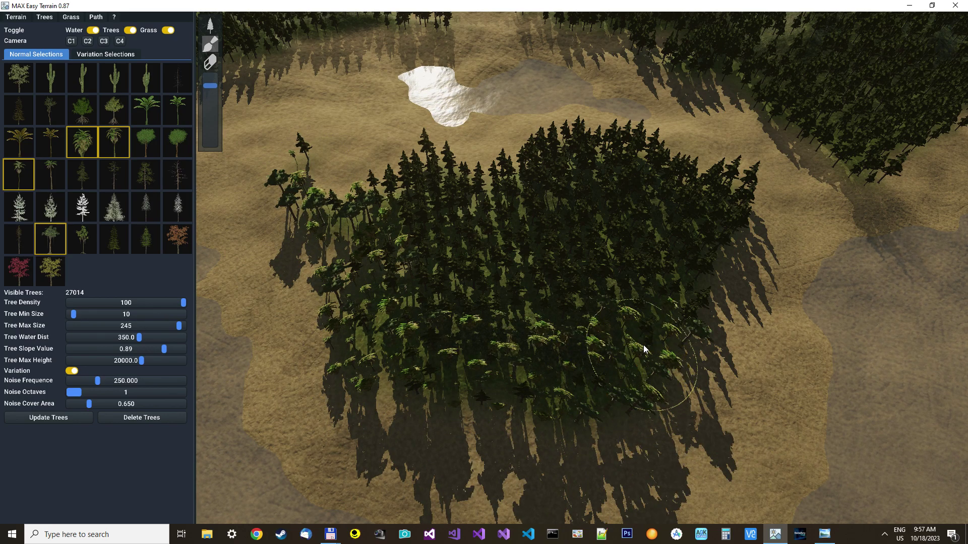
- Select the jungle palm variation and paint palms along the forest's left and right edges
left_click(122, 56)
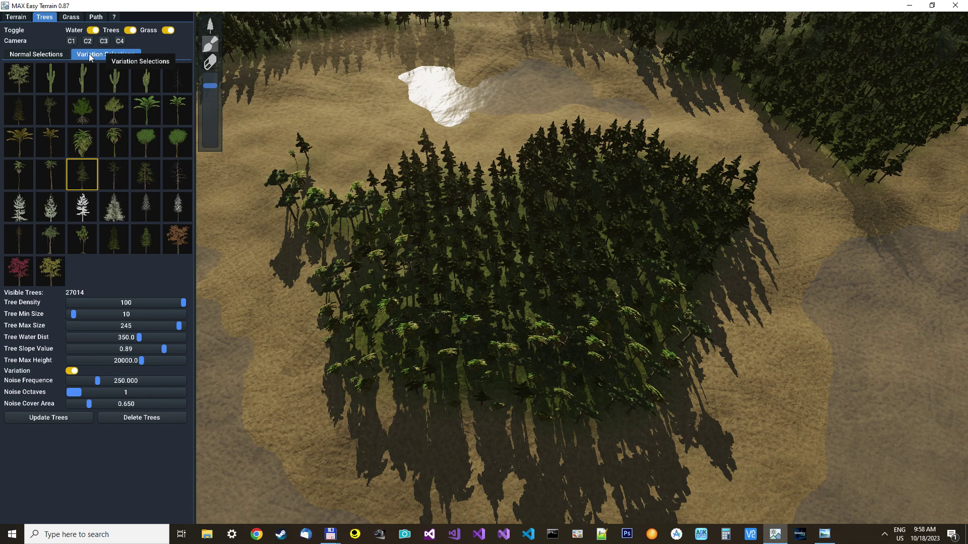
left_click(83, 150)
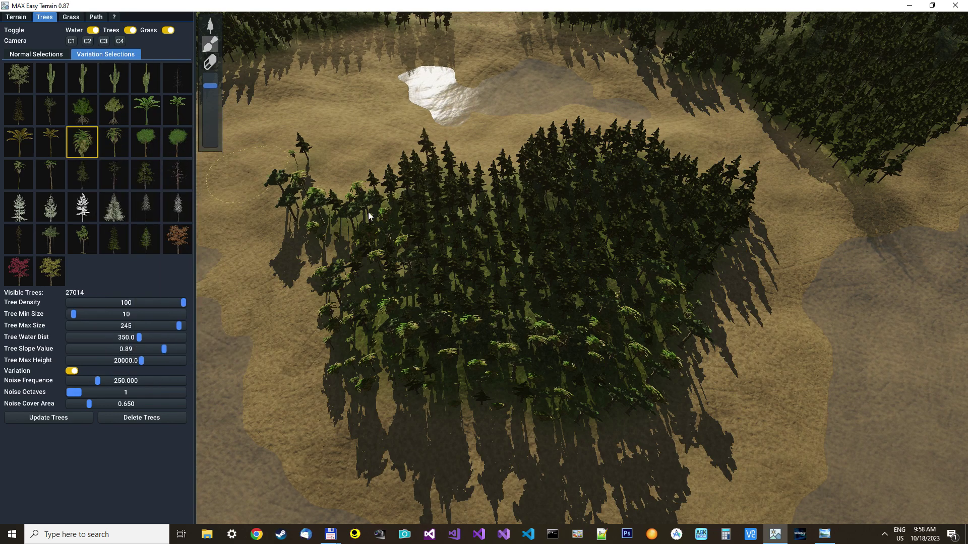
mouse_move(475, 212)
left_mouse_down()
mouse_move(299, 175)
mouse_move(494, 373)
left_mouse_up()
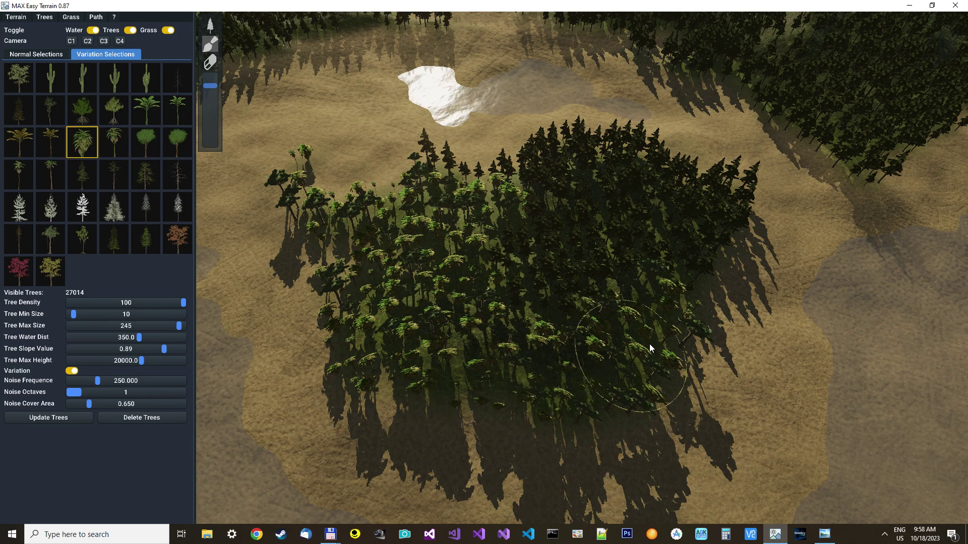
mouse_move(494, 373)
left_mouse_down()
mouse_move(650, 176)
mouse_move(475, 177)
mouse_move(487, 259)
mouse_move(567, 321)
left_mouse_up()
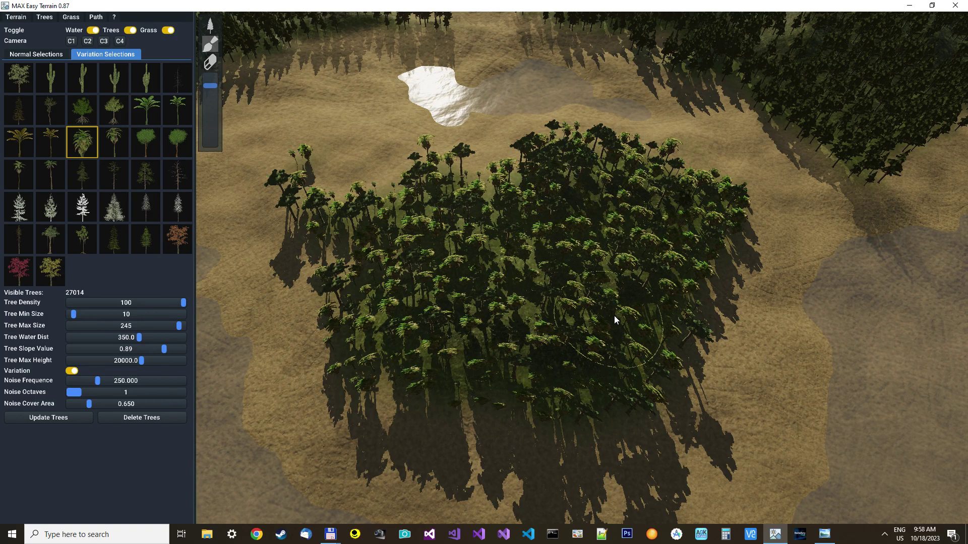
scroll(568, 321, "down", 3)
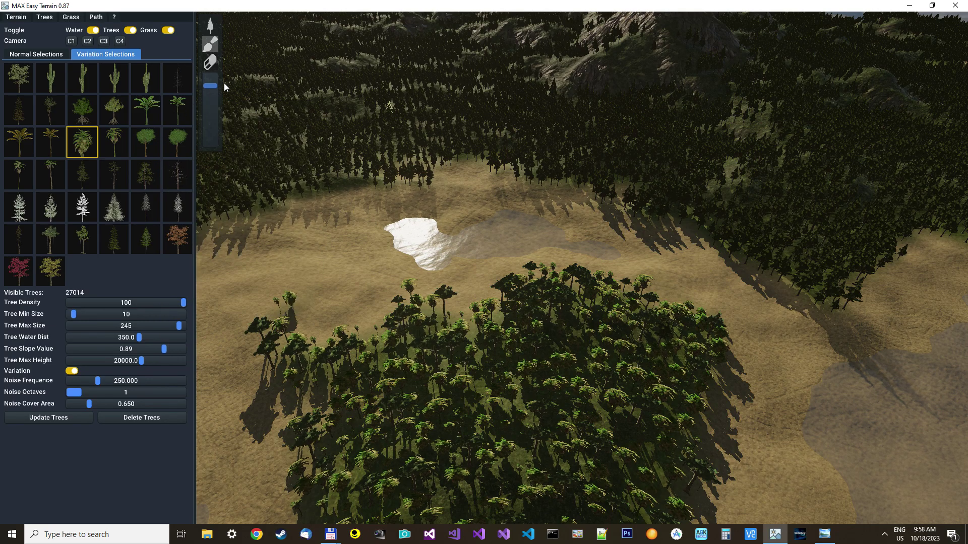
- Enlarge the tree brush and paint more palms across the upper forest edge
left_click_drag(211, 88, 209, 102)
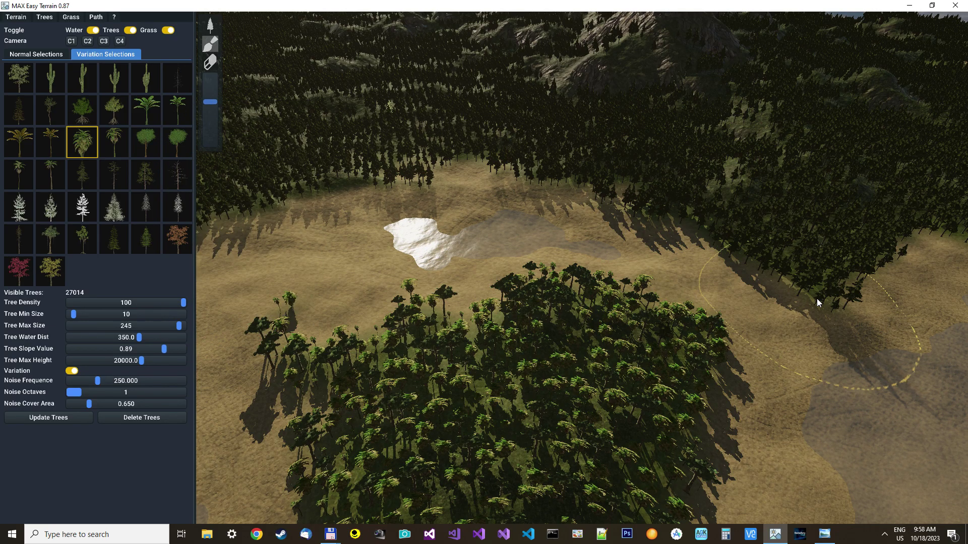
mouse_move(817, 299)
left_mouse_down()
mouse_move(793, 246)
mouse_move(659, 186)
mouse_move(548, 164)
mouse_move(246, 193)
left_mouse_up()
middle_click_drag(246, 193, 363, 189)
mouse_move(364, 189)
left_mouse_down()
mouse_move(357, 152)
mouse_move(527, 130)
mouse_move(785, 157)
mouse_move(866, 208)
left_mouse_up()
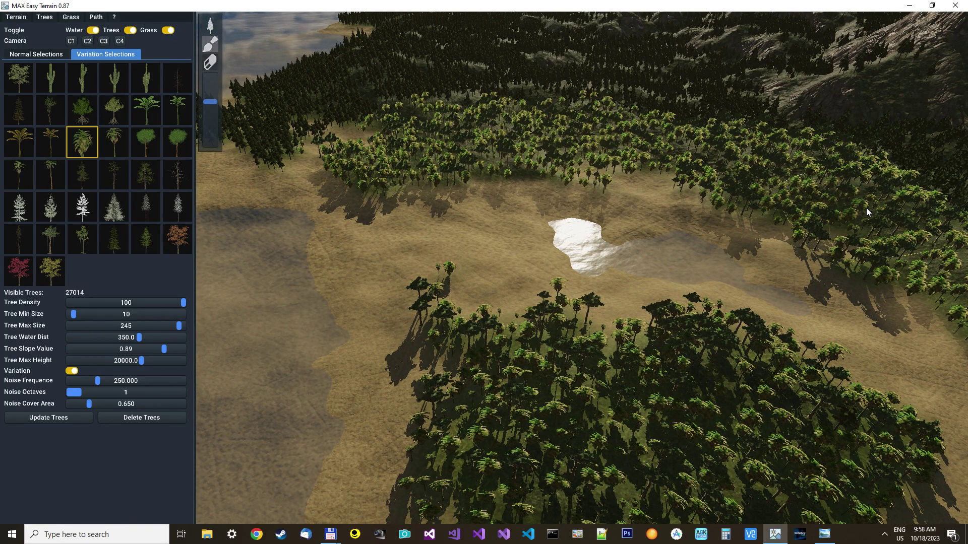
middle_click_drag(865, 208, 681, 127)
left_click_drag(680, 127, 799, 201)
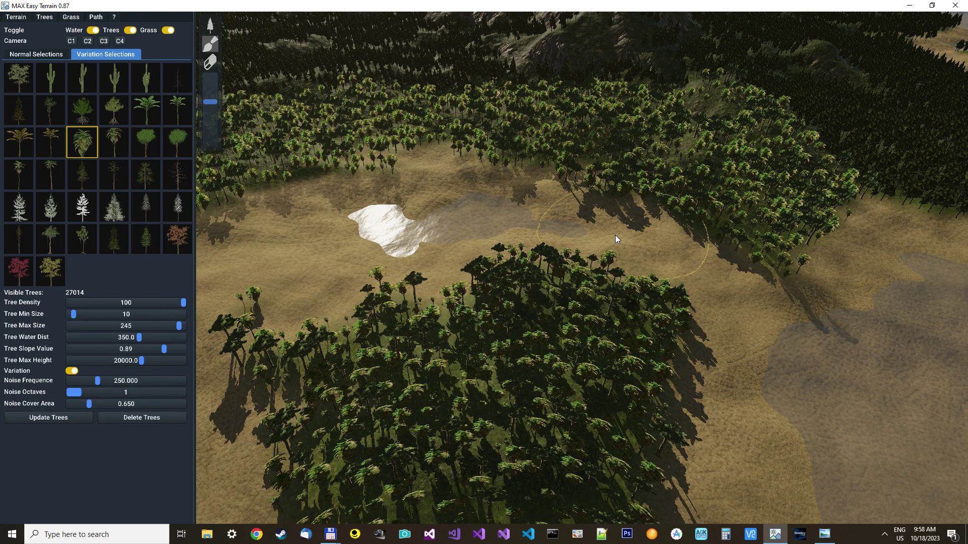
scroll(615, 238, "up", 5)
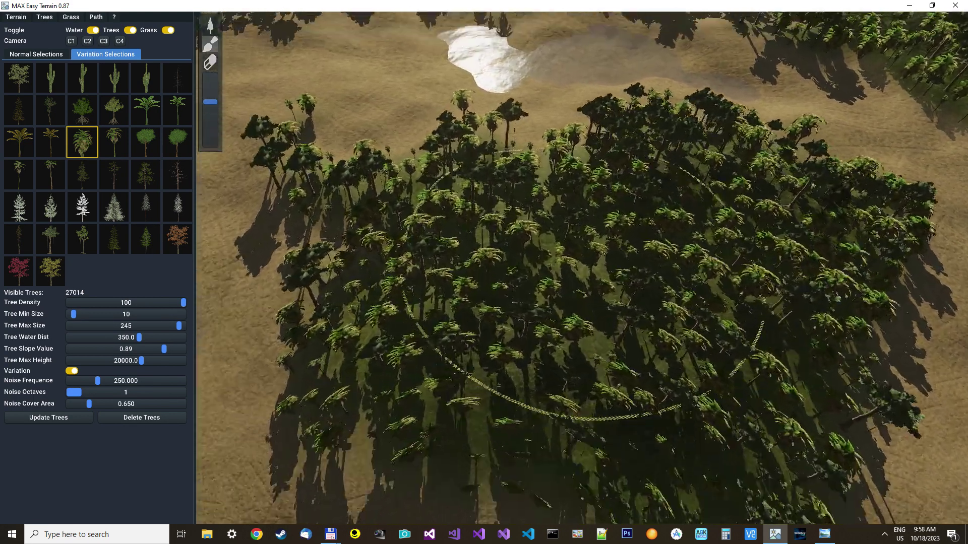
middle_click_drag(583, 272, 609, 211)
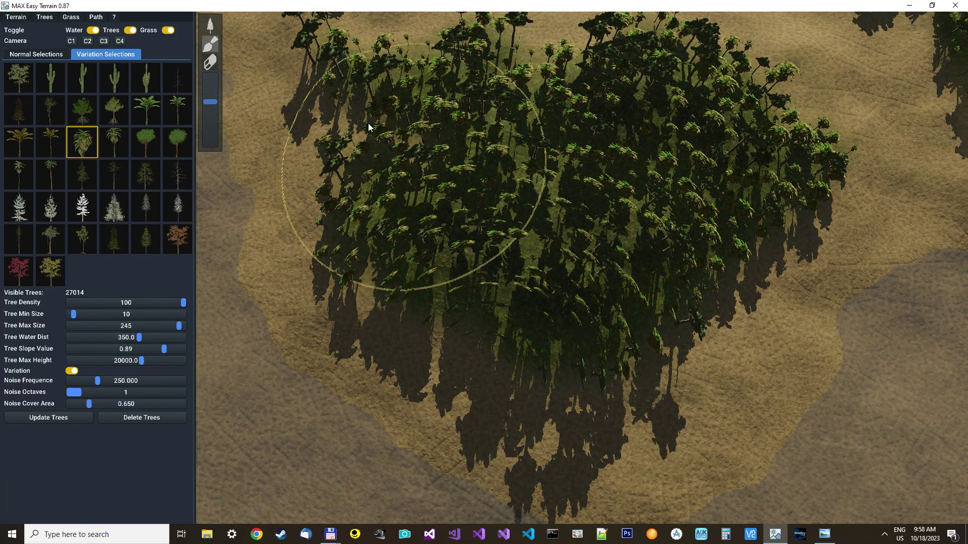
- Change the tree brush size and hide all trees from the terrain
left_click_drag(209, 101, 210, 76)
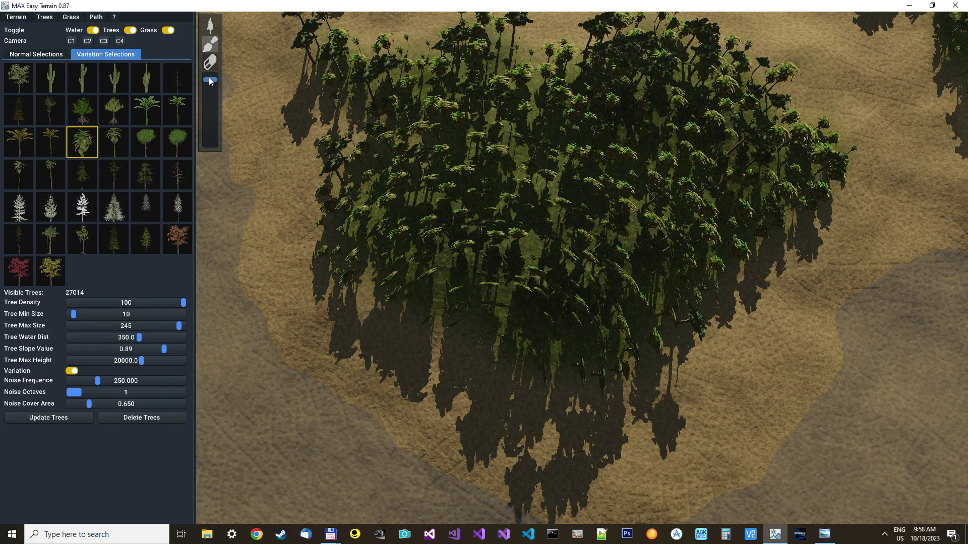
left_click(94, 17)
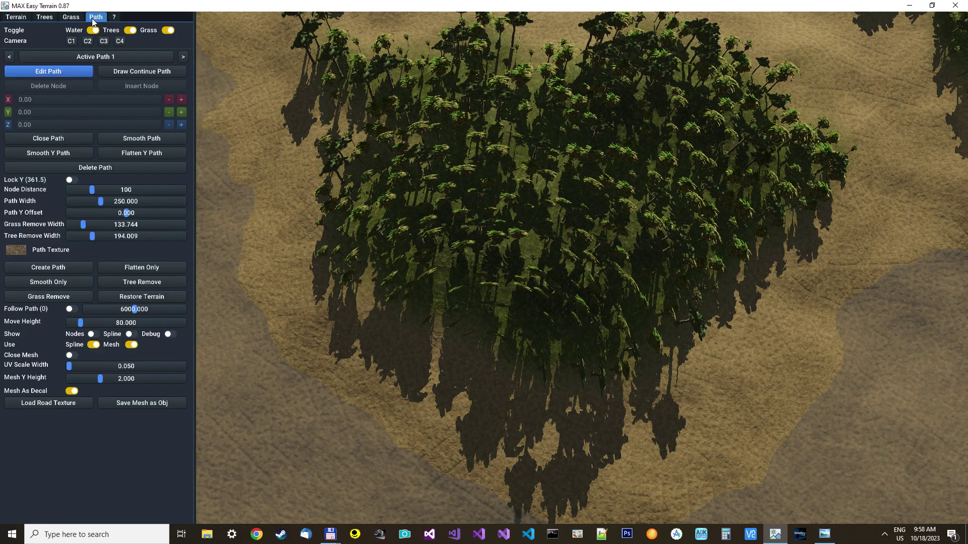
left_click(129, 31)
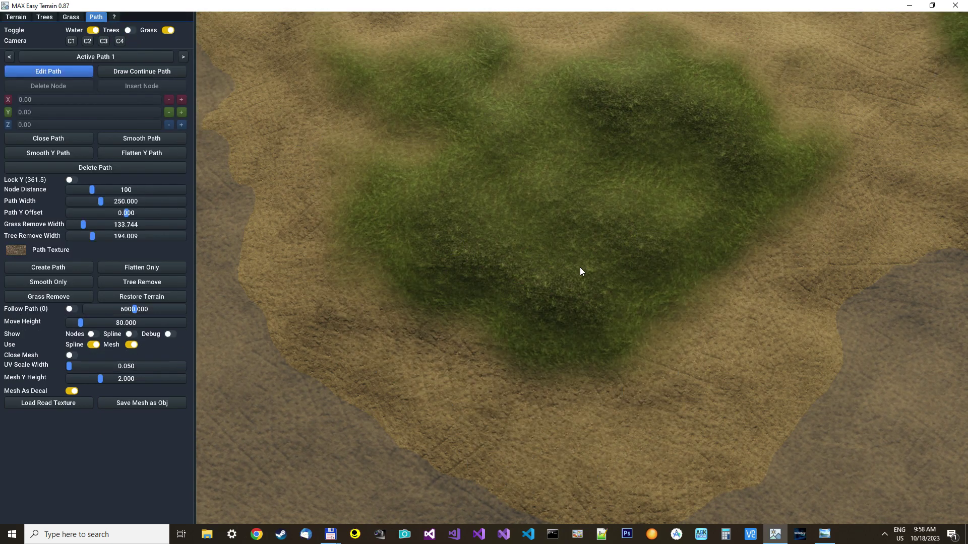
right_click_drag(580, 271, 580, 271)
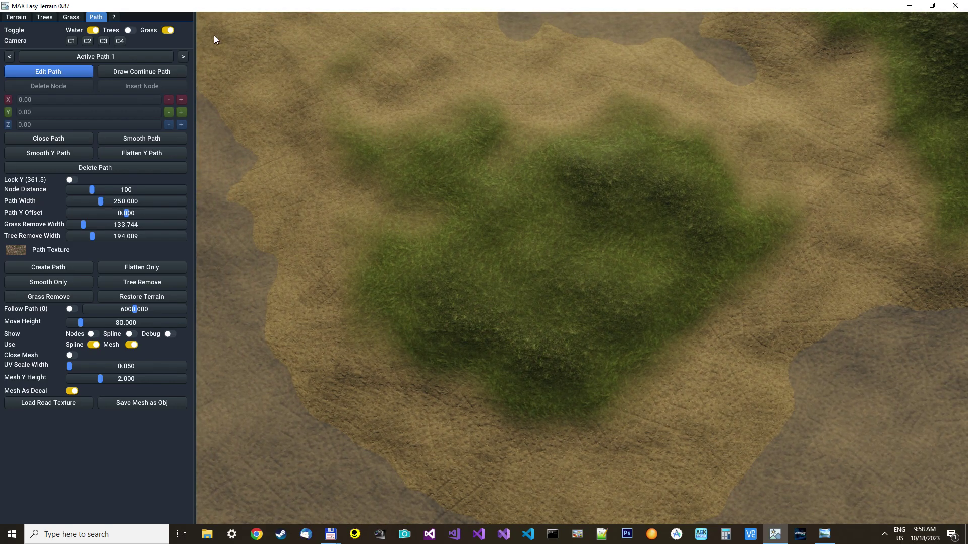
- Switch to Active Path 2, show its nodes and spline, and start drawing
left_click(182, 56)
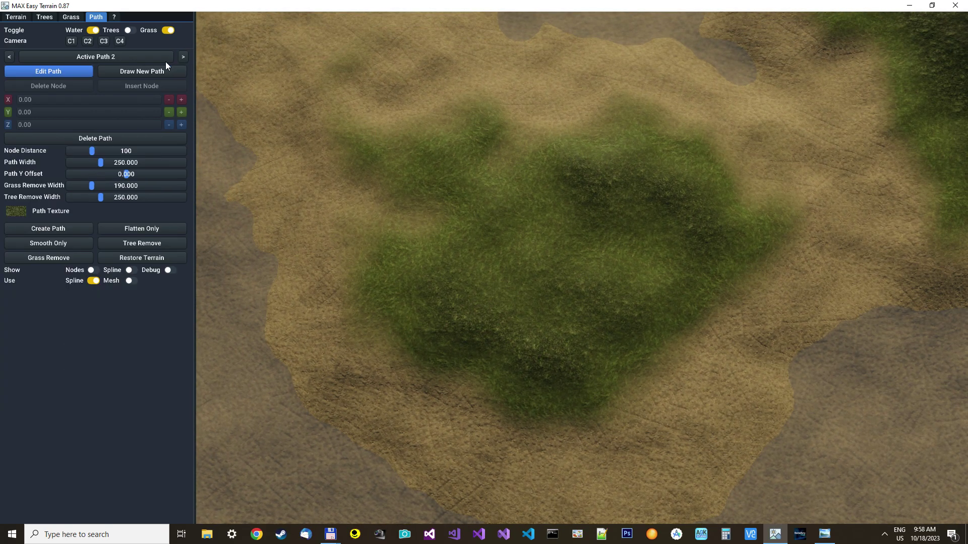
left_click(92, 271)
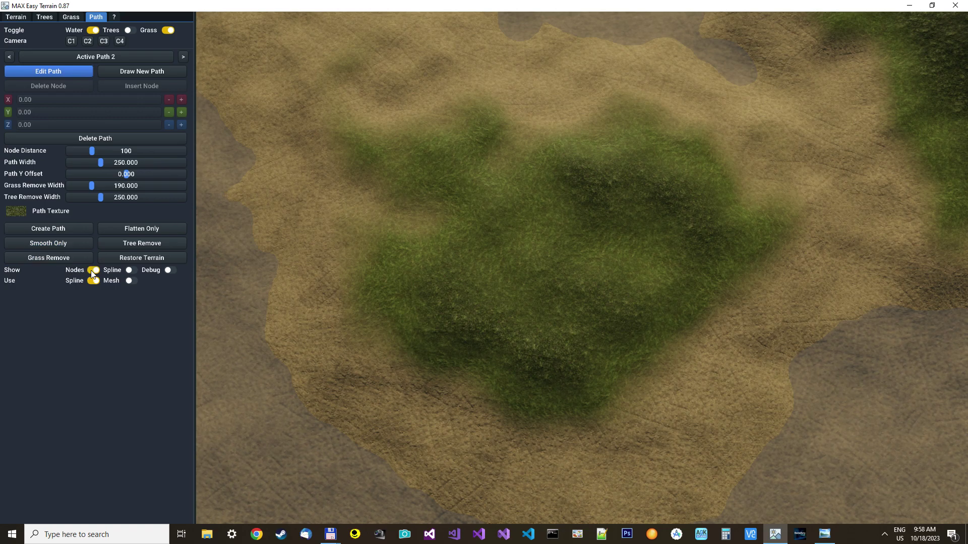
left_click(130, 270)
left_click(153, 72)
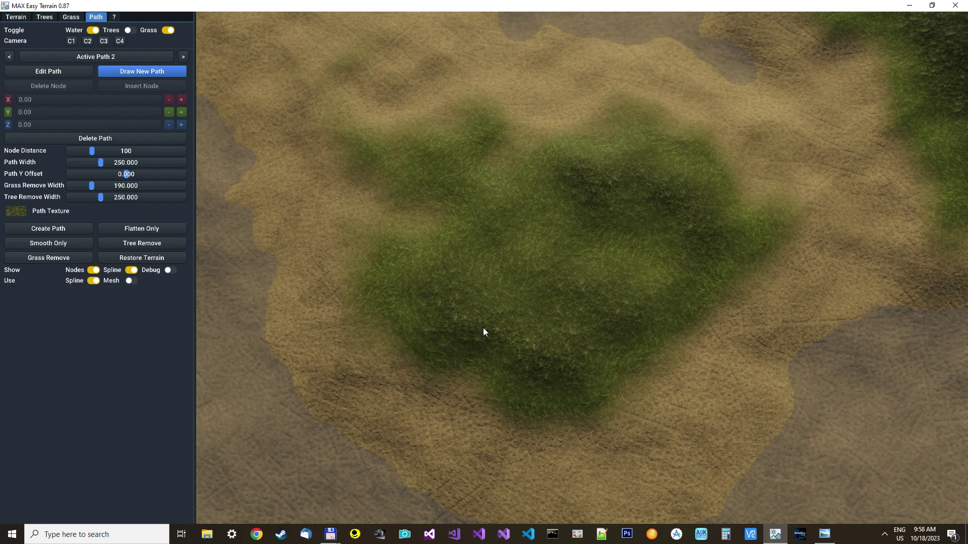
- Draw a looping path over the grass, then Smooth Path five times and Smooth Y three times
left_click_drag(484, 327, 648, 252)
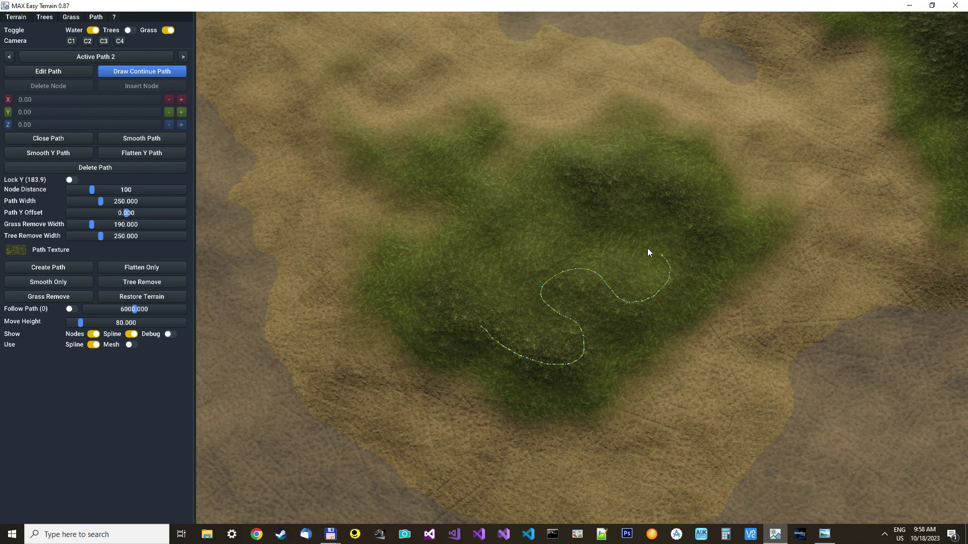
mouse_move(589, 240)
left_mouse_down()
mouse_move(541, 221)
mouse_move(496, 224)
mouse_move(470, 250)
mouse_move(457, 299)
mouse_move(476, 323)
left_mouse_up()
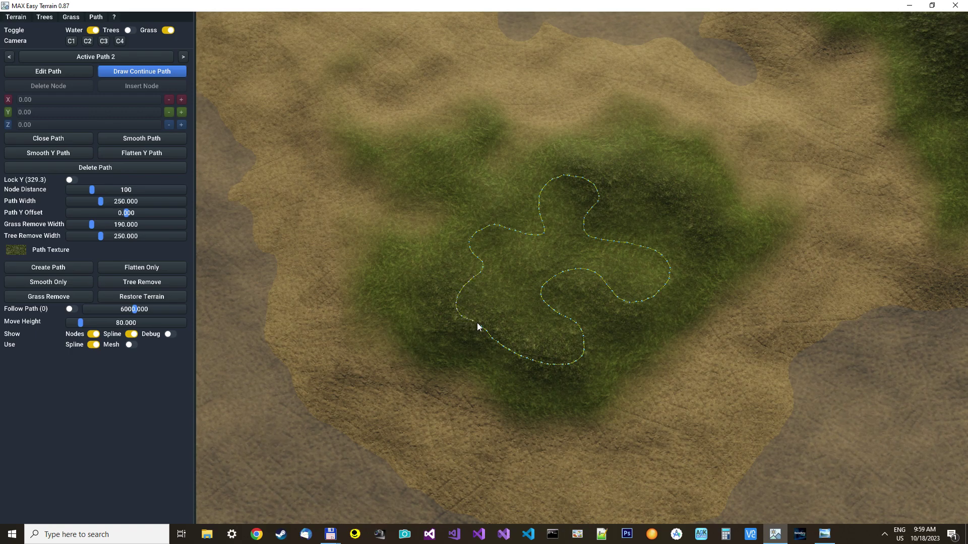
left_click(130, 137)
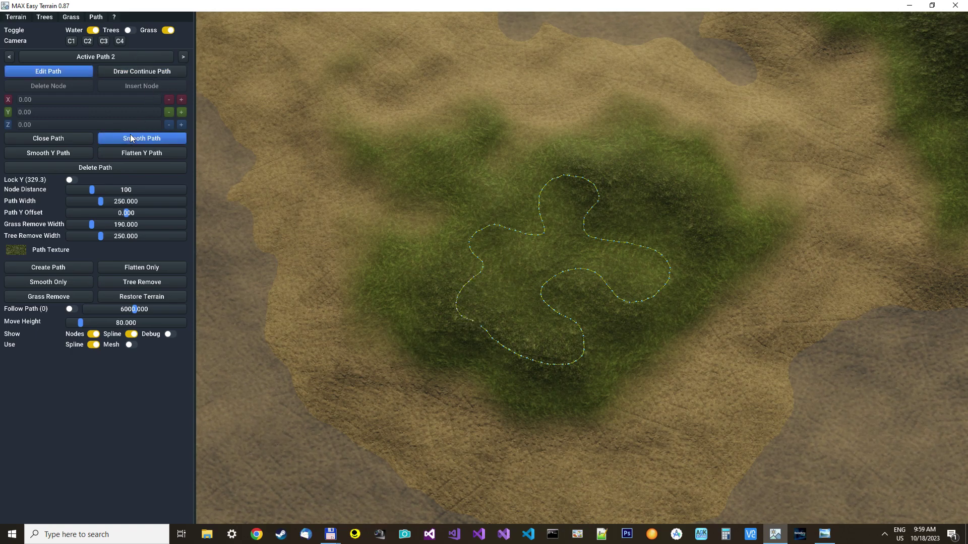
left_click(133, 140)
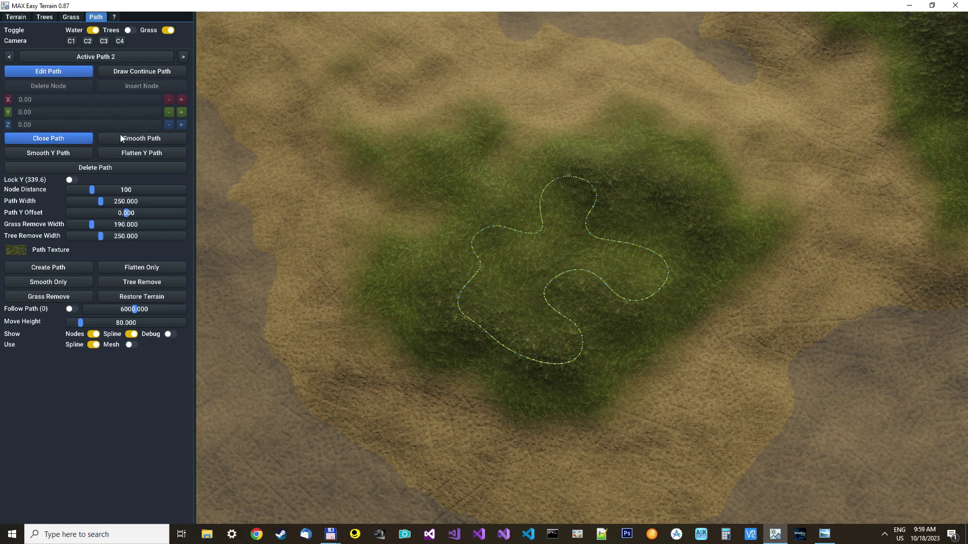
left_click(142, 137)
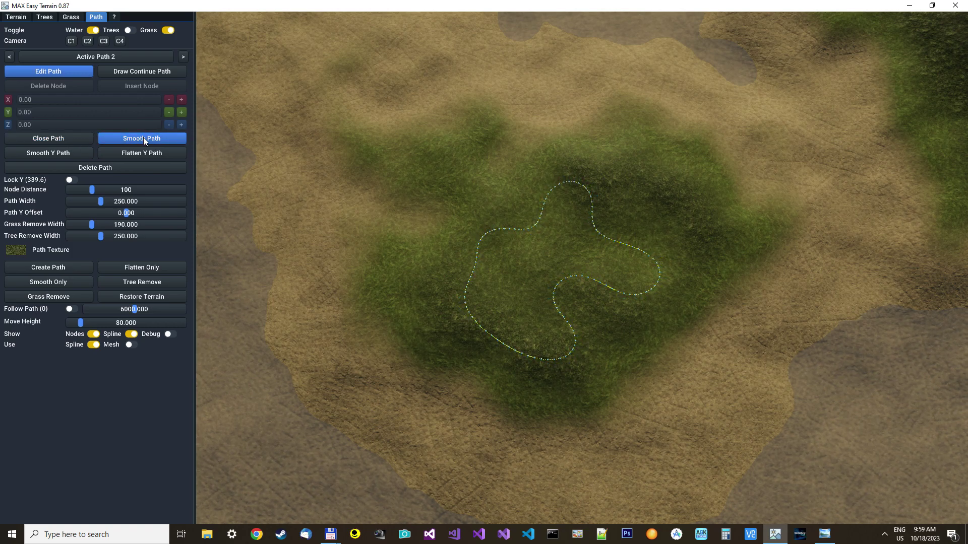
left_click(143, 138)
left_click(143, 137)
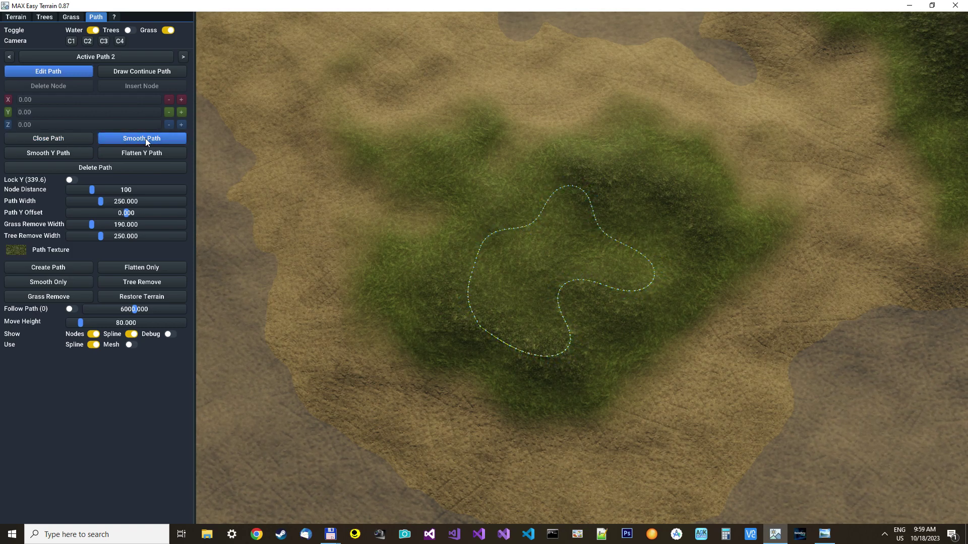
left_click(60, 157)
left_click(61, 157)
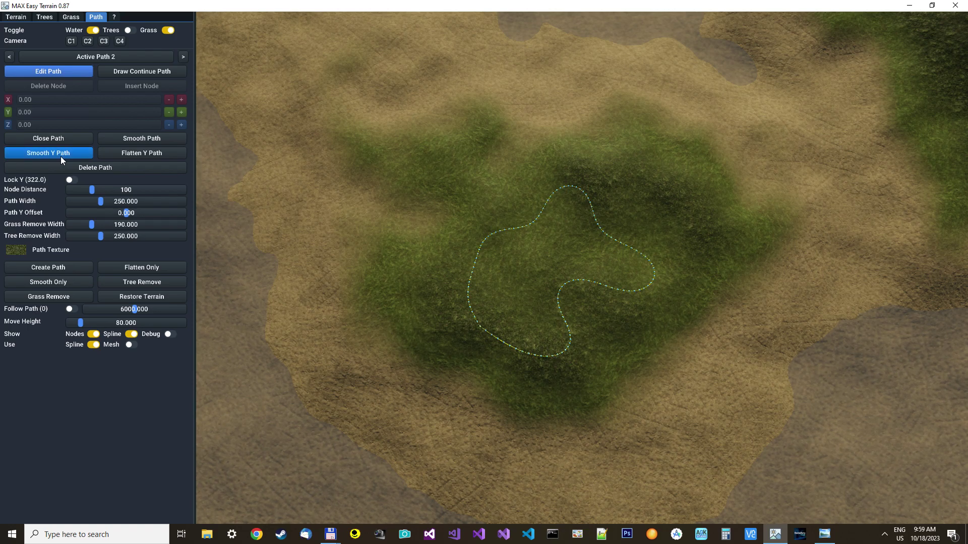
left_click(61, 157)
- Set the second path's texture to the tan sand texture
left_click(16, 248)
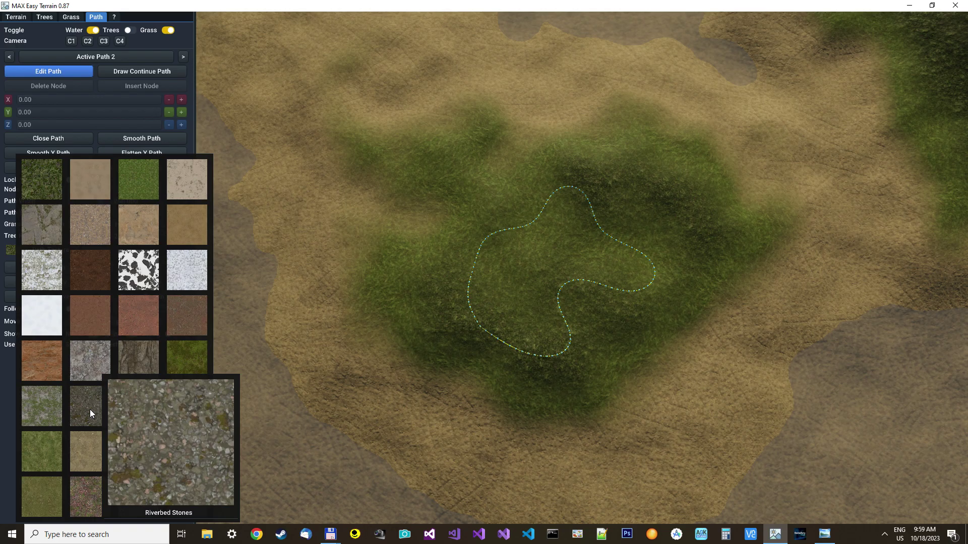
left_click(90, 451)
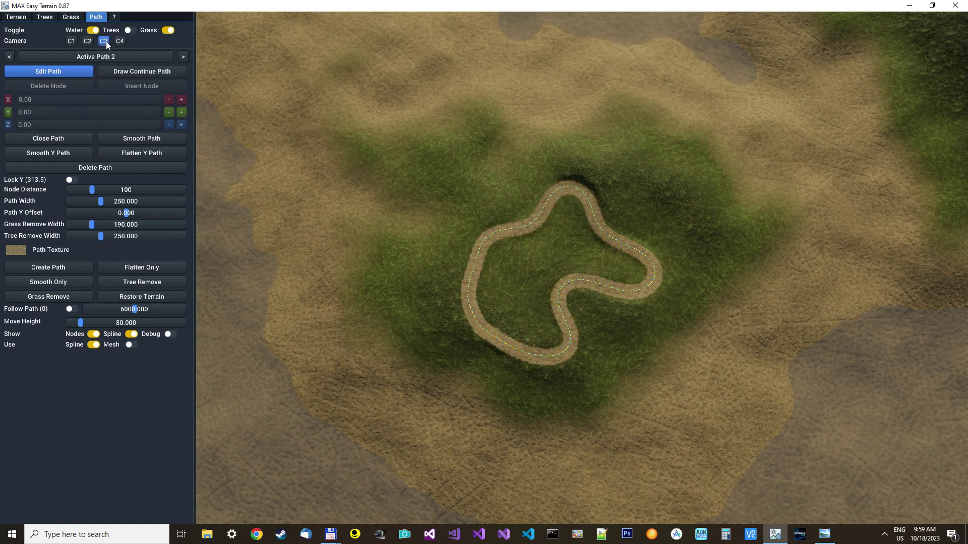
- Turn the trees back on across the terrain
left_click(131, 30)
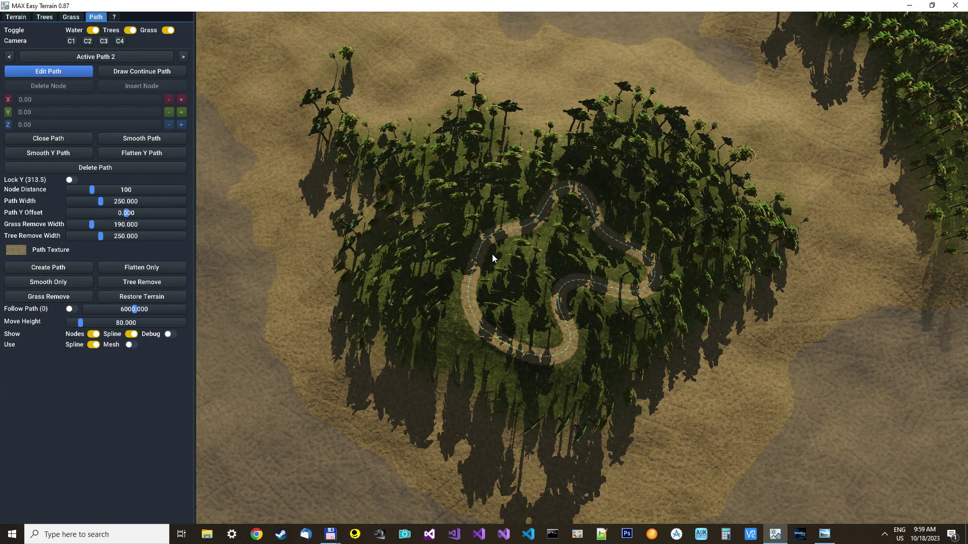
scroll(493, 254, "up", 2)
scroll(493, 254, "up", 5)
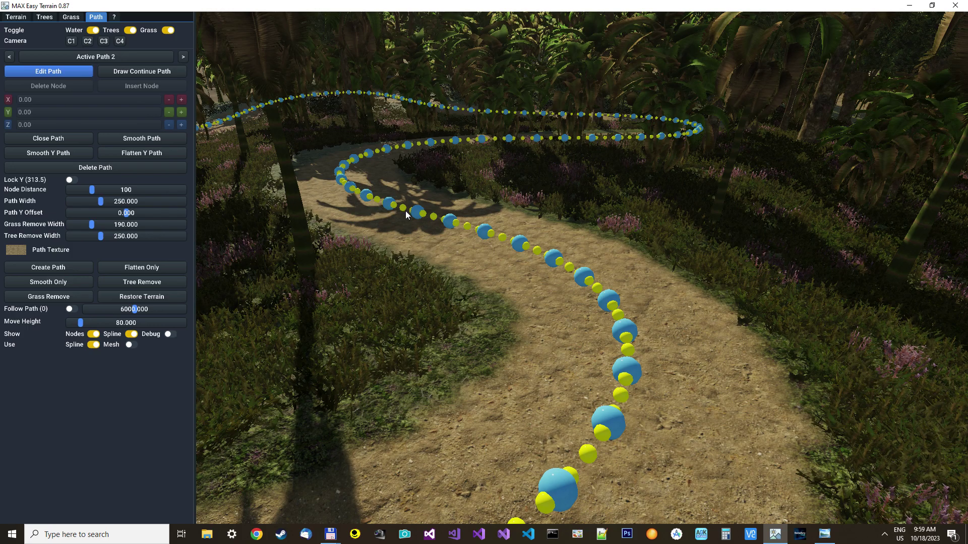
- Enable Grass Remove, Use Mesh and Mesh As Decal, set UV width 0.05, load dirt150_color.png
left_click(79, 298)
left_click(130, 345)
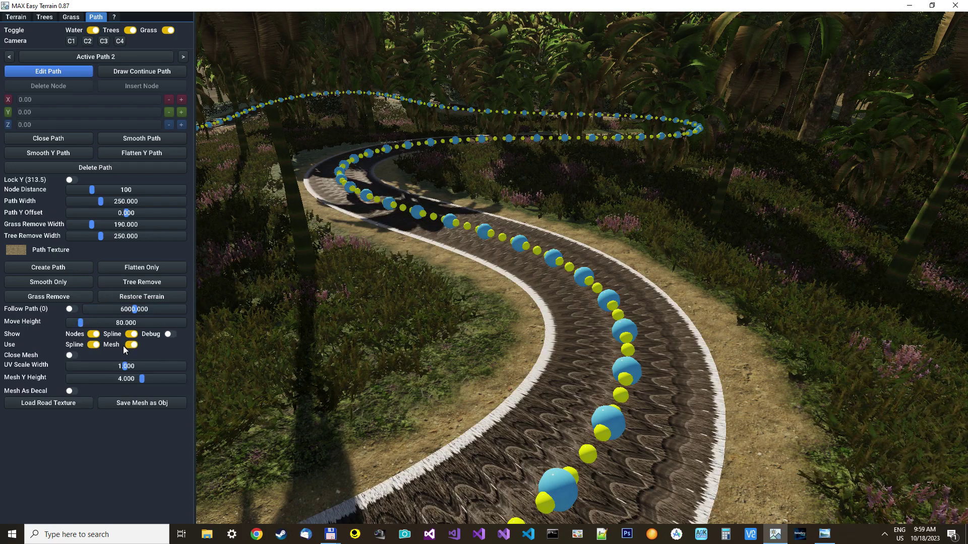
left_click(71, 391)
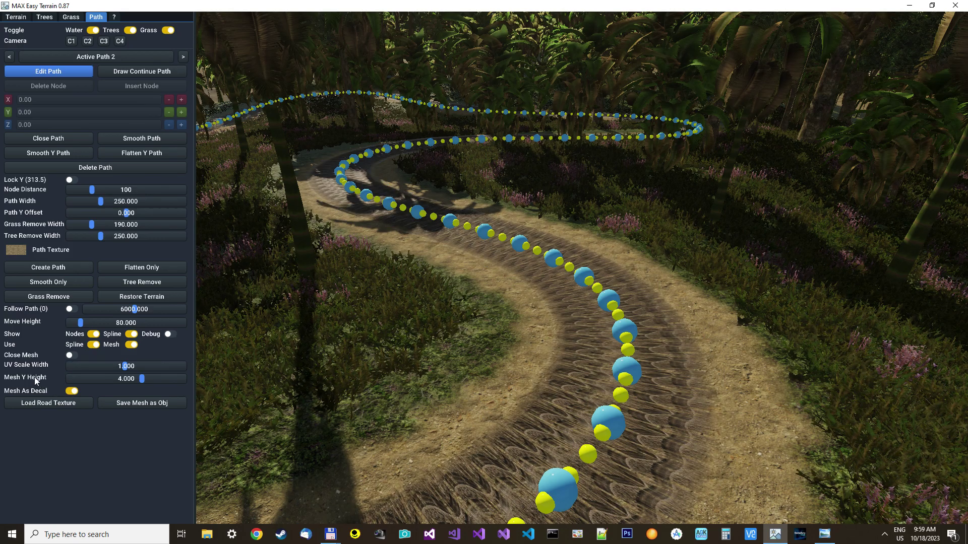
left_click_drag(126, 366, 3, 381)
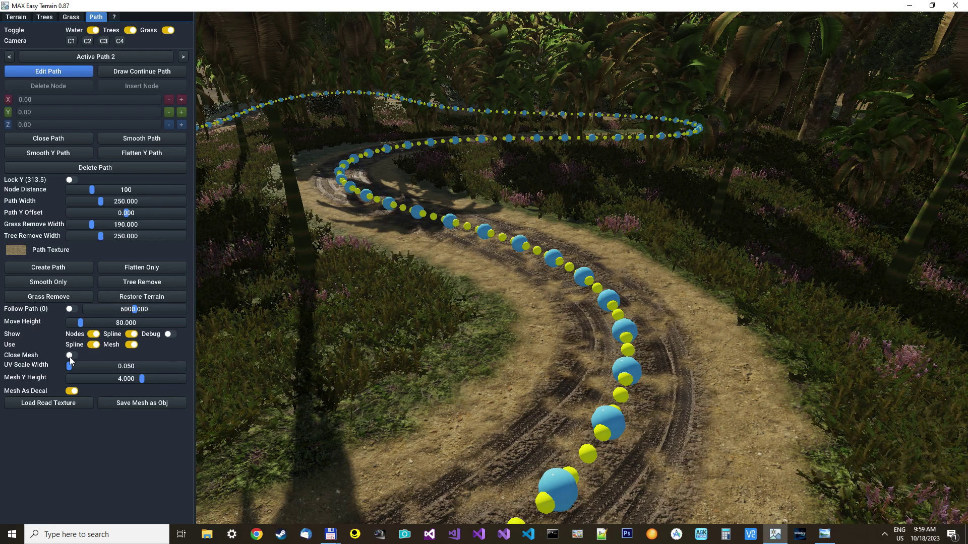
left_click(45, 404)
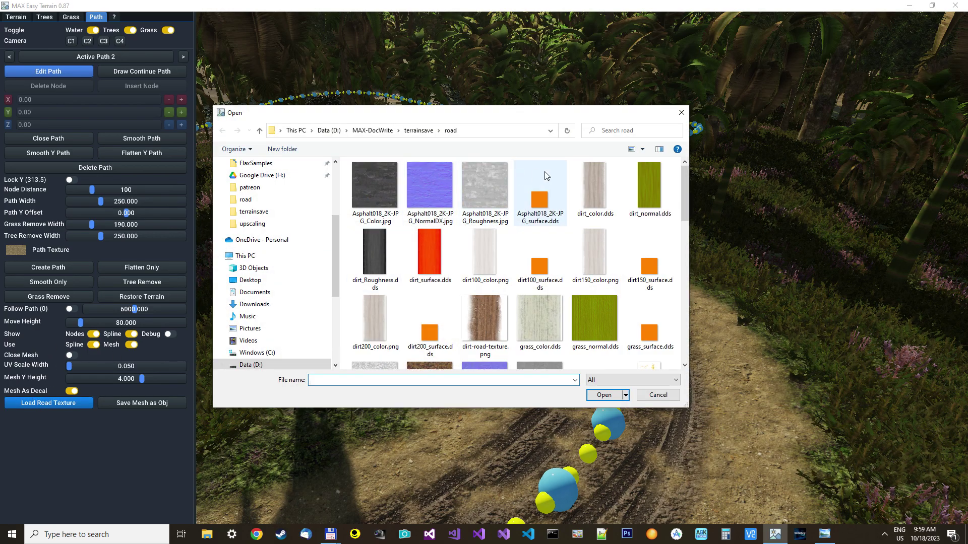
double_click(597, 236)
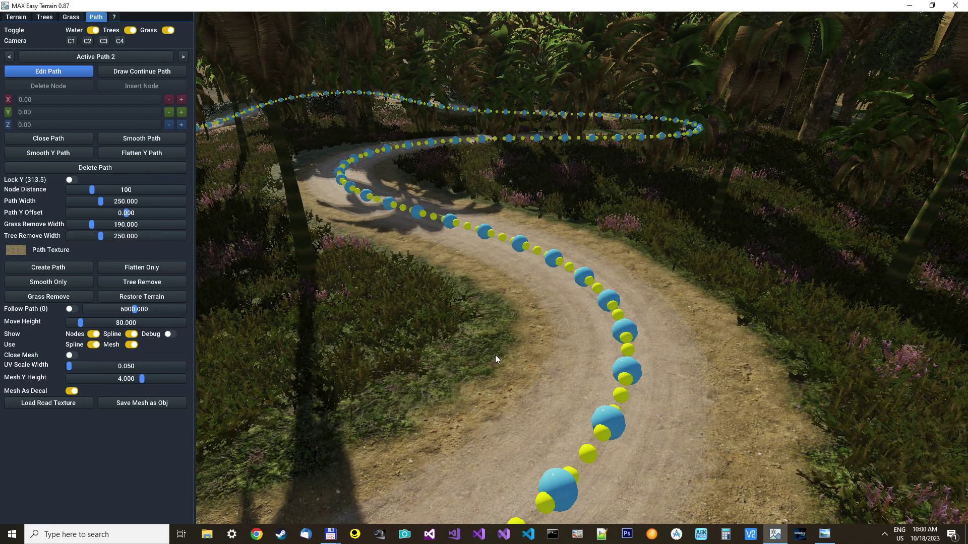
- Orbit along the trail and lower the Path Width to 247.577
mouse_move(496, 355)
right_mouse_down()
mouse_move(496, 394)
mouse_move(495, 325)
mouse_move(542, 334)
right_mouse_up()
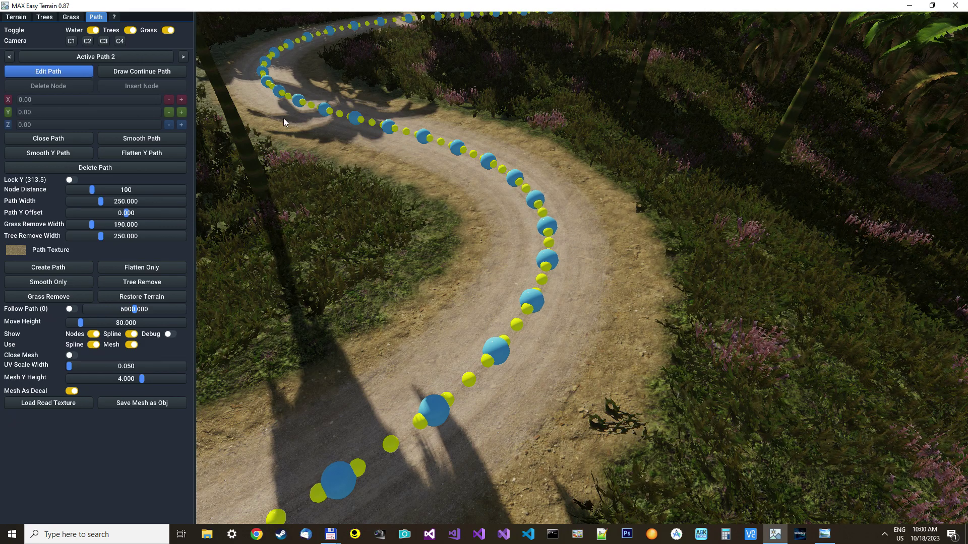
mouse_move(284, 119)
right_mouse_down()
mouse_move(318, 152)
mouse_move(423, 212)
right_mouse_up()
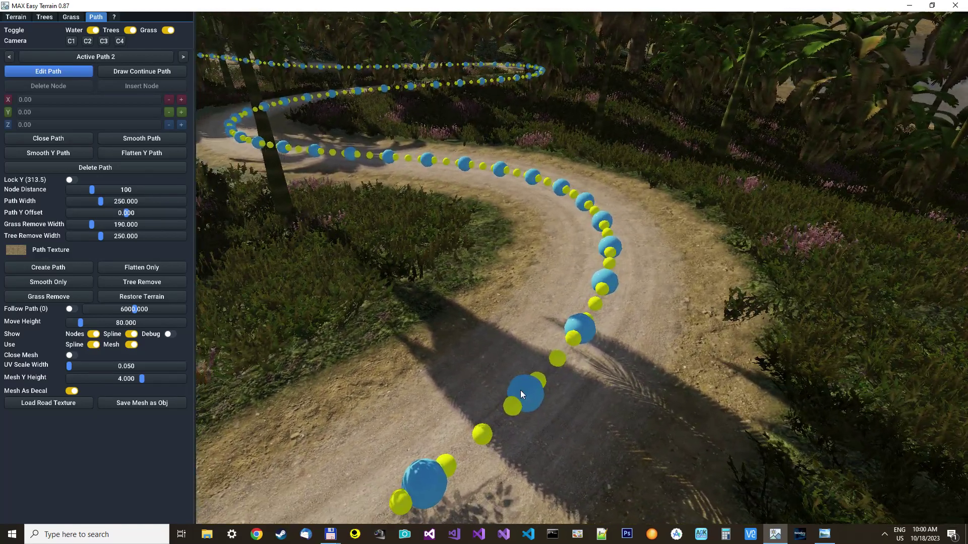
mouse_move(100, 202)
left_mouse_down()
mouse_move(87, 212)
mouse_move(100, 208)
left_mouse_up()
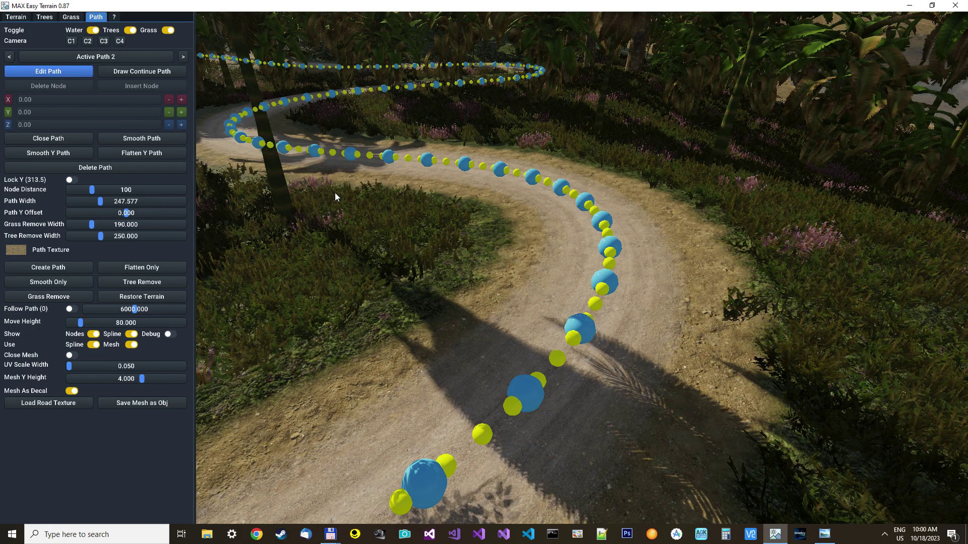
- In the normal grass selections, add Weed 4 and remove Red Flower and other grasses
left_click(70, 17)
mouse_move(50, 150)
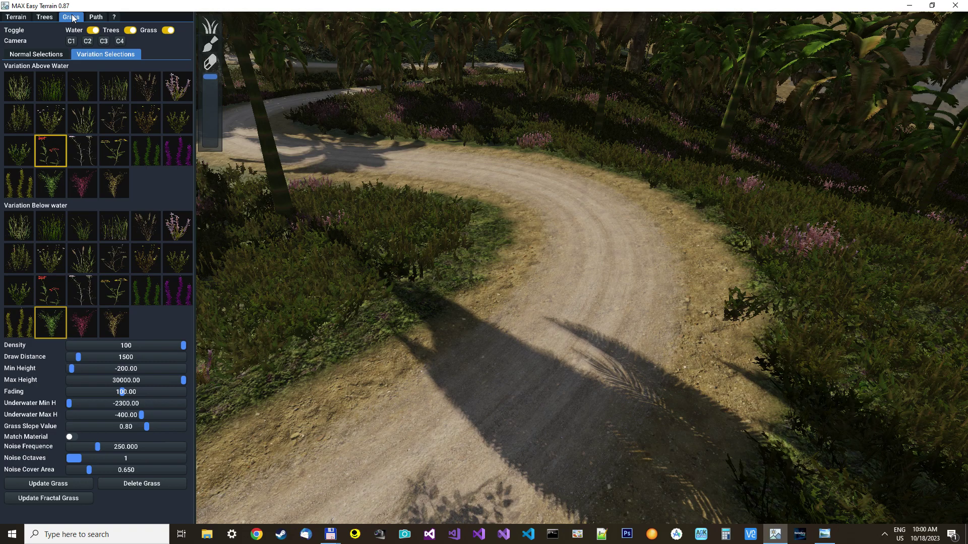
left_click(38, 53)
mouse_move(114, 151)
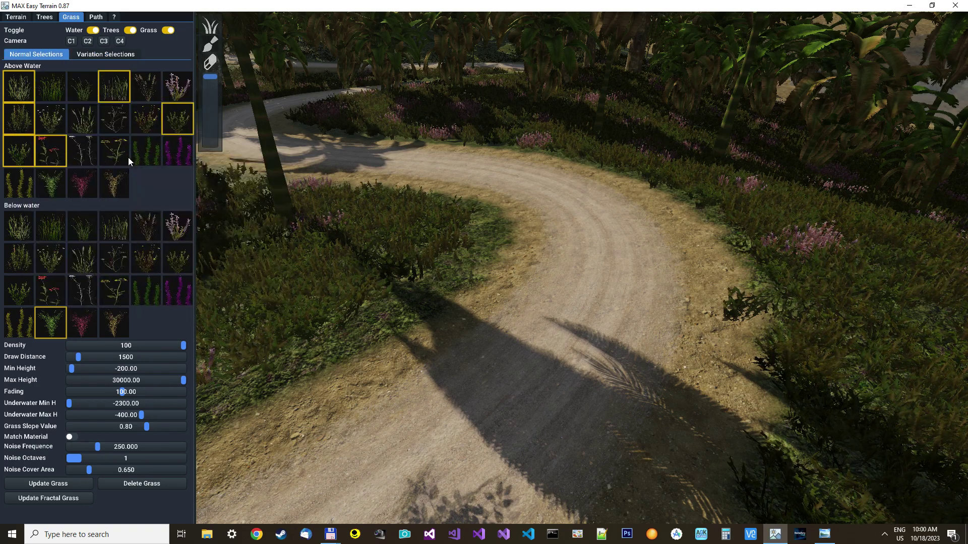
left_click(143, 125)
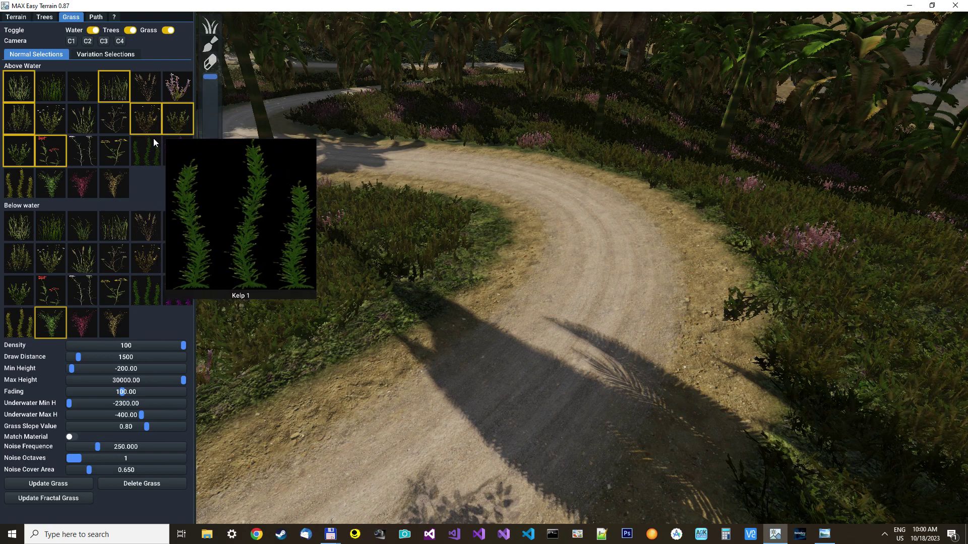
left_click(113, 92)
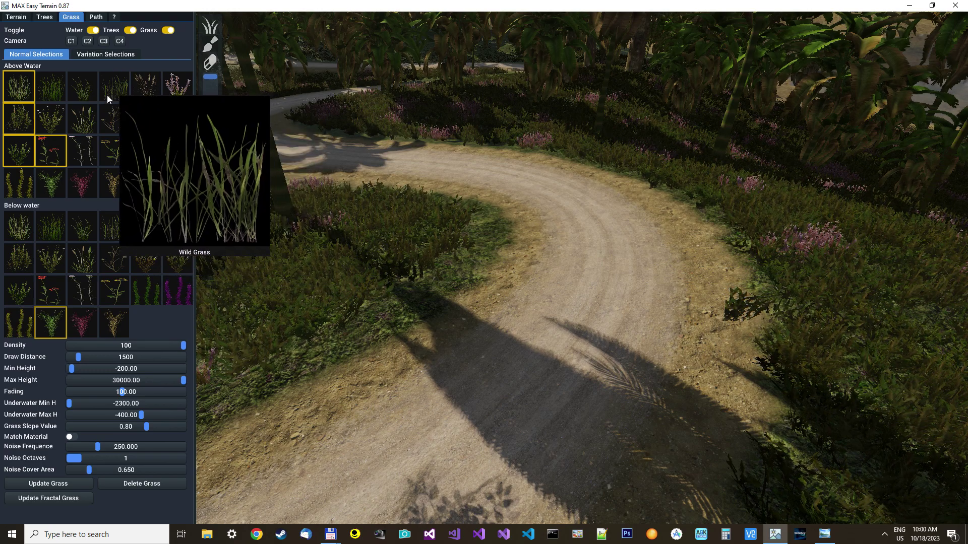
left_click(19, 87)
left_click(25, 153)
mouse_move(50, 151)
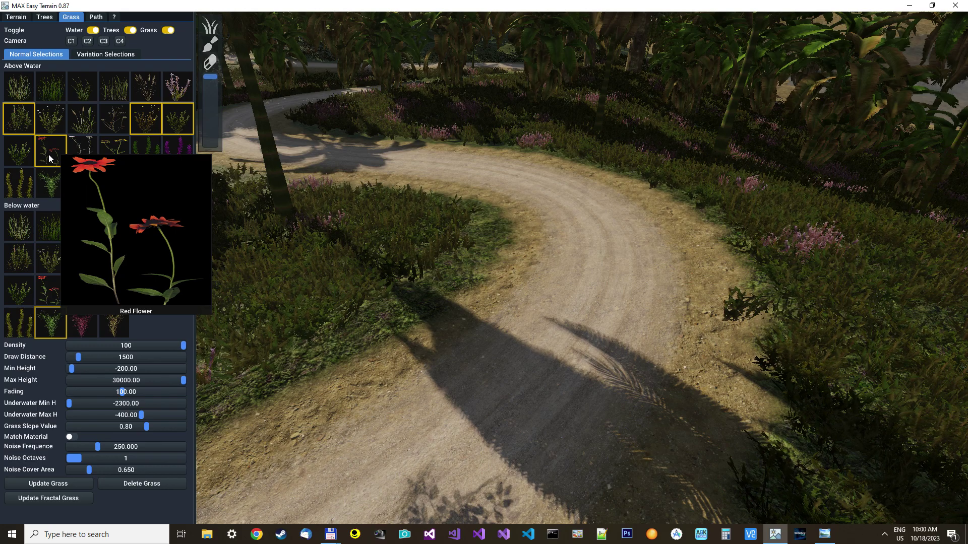
left_click(49, 157)
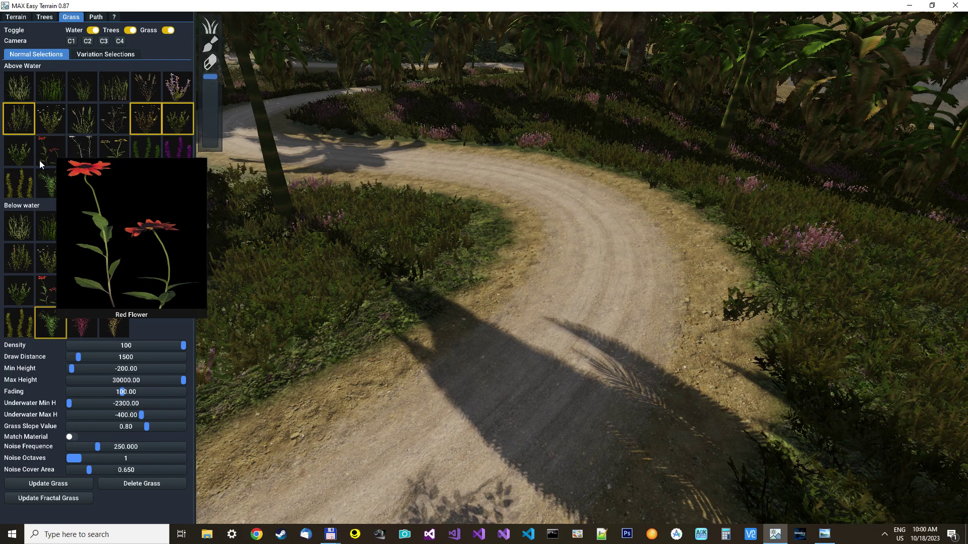
- Keep Red Flower as the variation grass and fly up to an overhead view
left_click(103, 54)
mouse_move(50, 151)
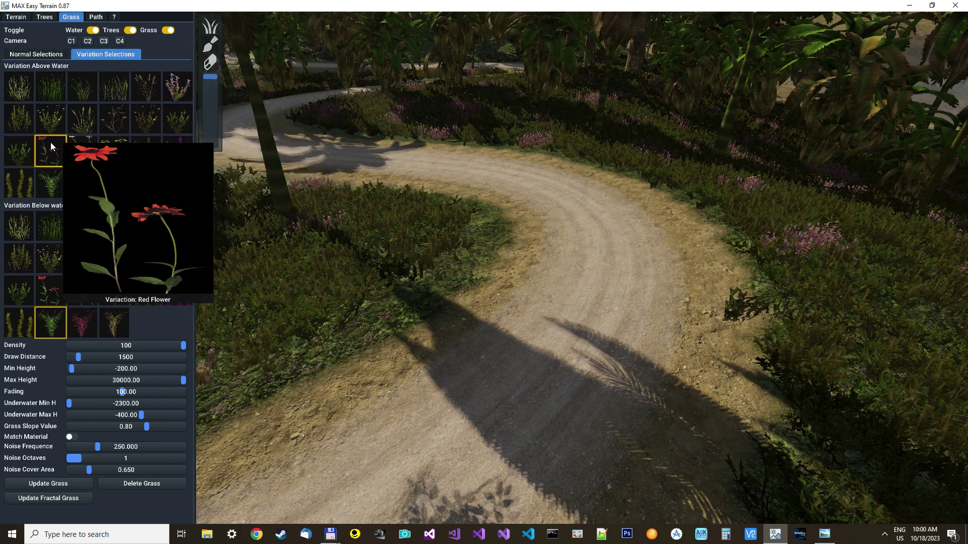
left_click(43, 55)
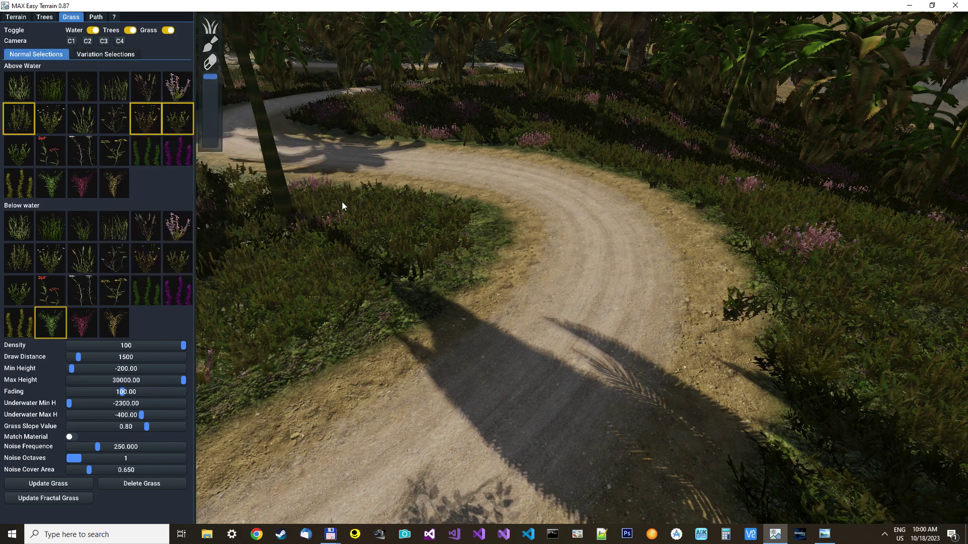
mouse_move(346, 203)
right_mouse_down()
mouse_move(346, 303)
mouse_move(321, 185)
right_mouse_up()
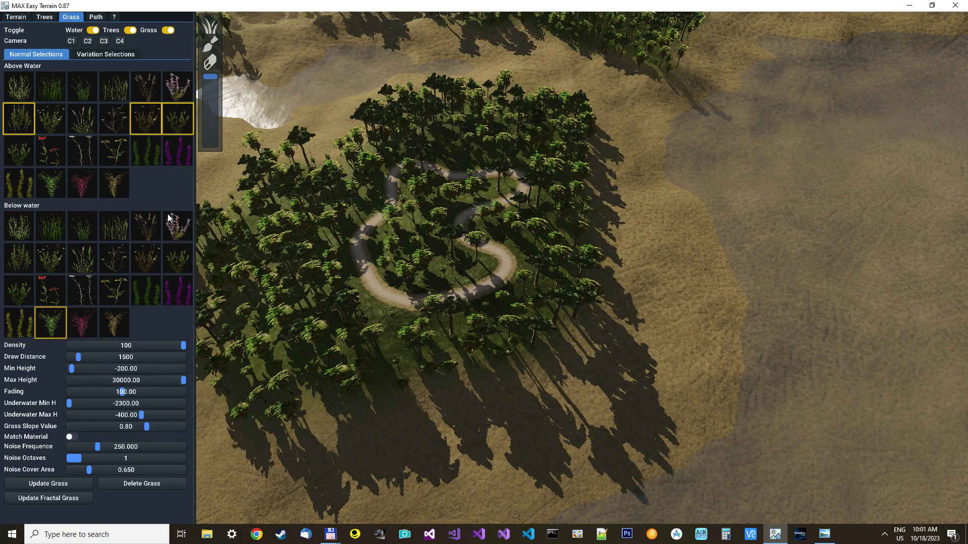
- Brush-paint grass around the winding trail, then go back to the path settings
left_click(208, 46)
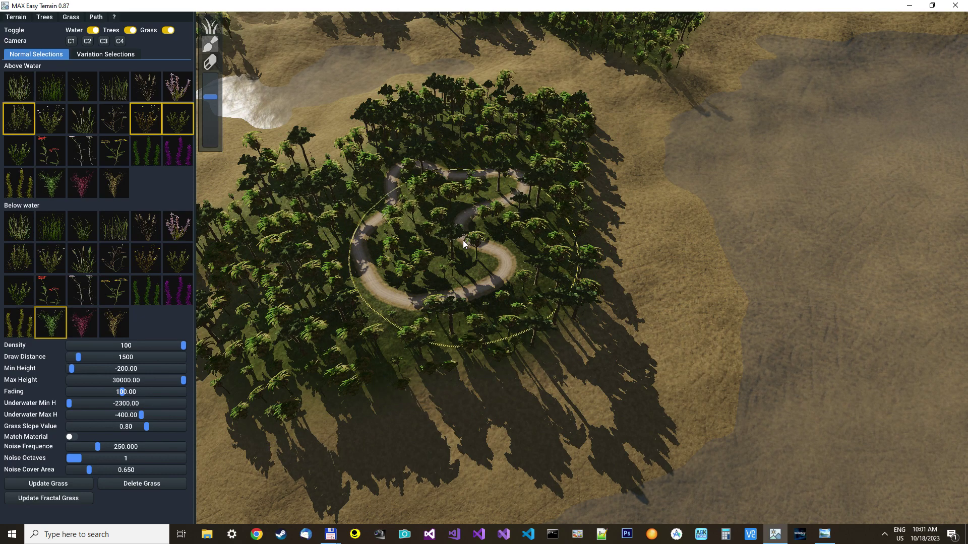
left_click(95, 17)
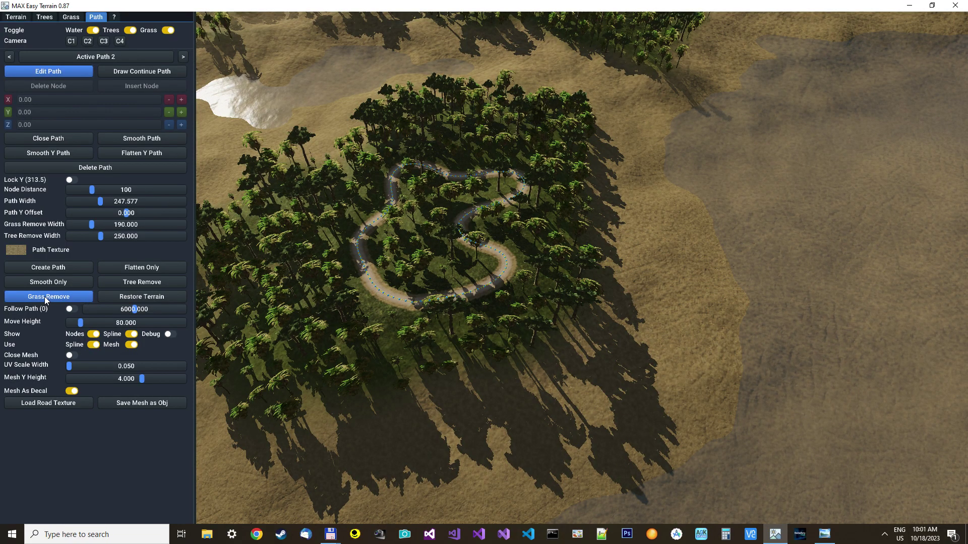
scroll(420, 246, "up", 5)
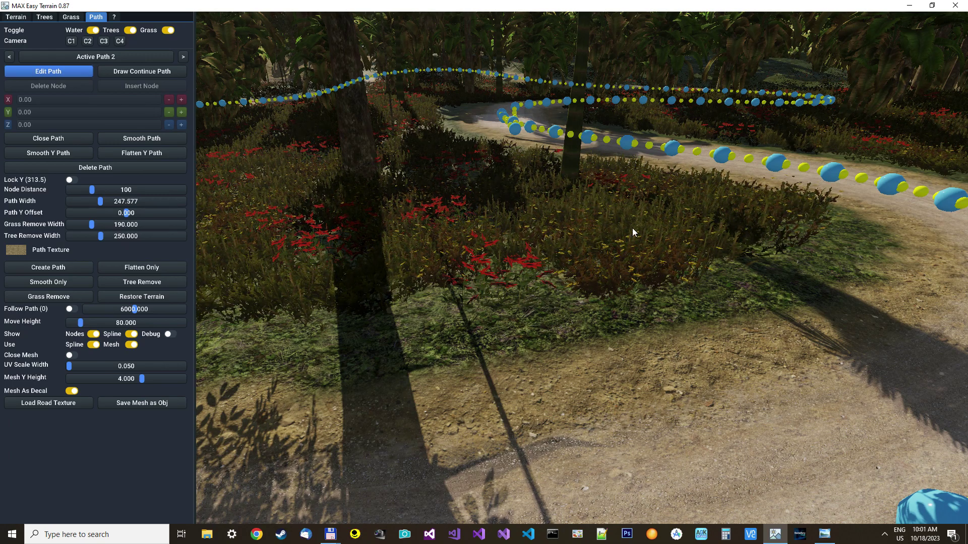
left_click(45, 16)
mouse_move(146, 119)
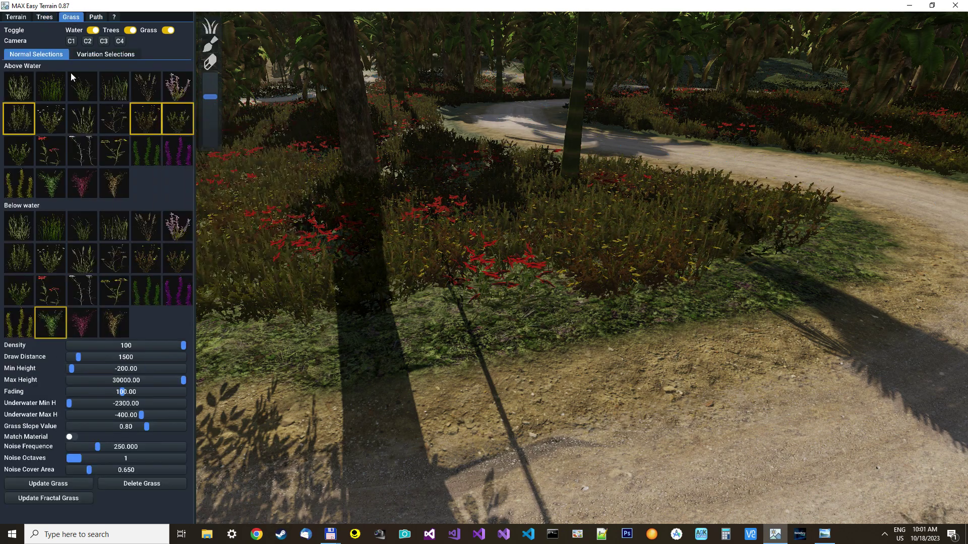
left_click(96, 17)
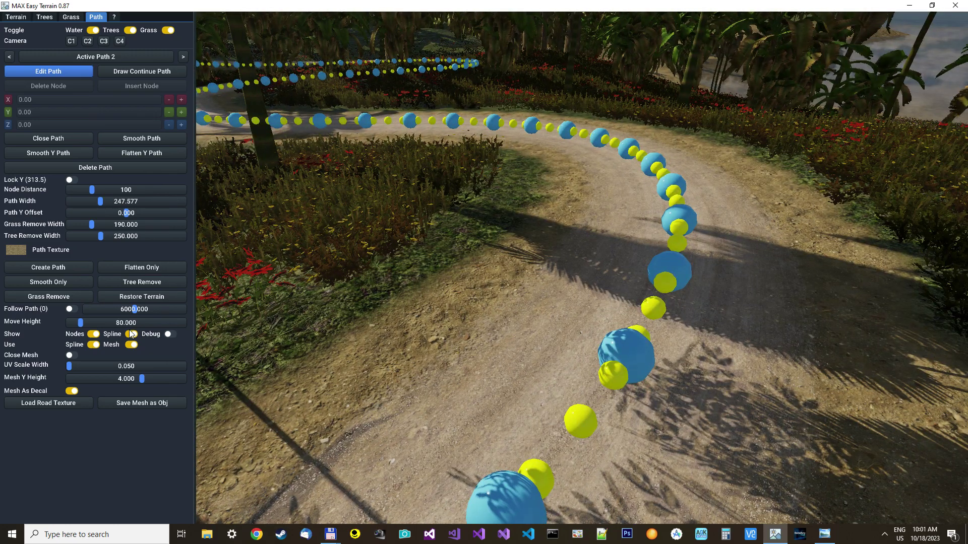
- Turn off the second path's Spline and Nodes display toggles
left_click(106, 336)
left_click(93, 333)
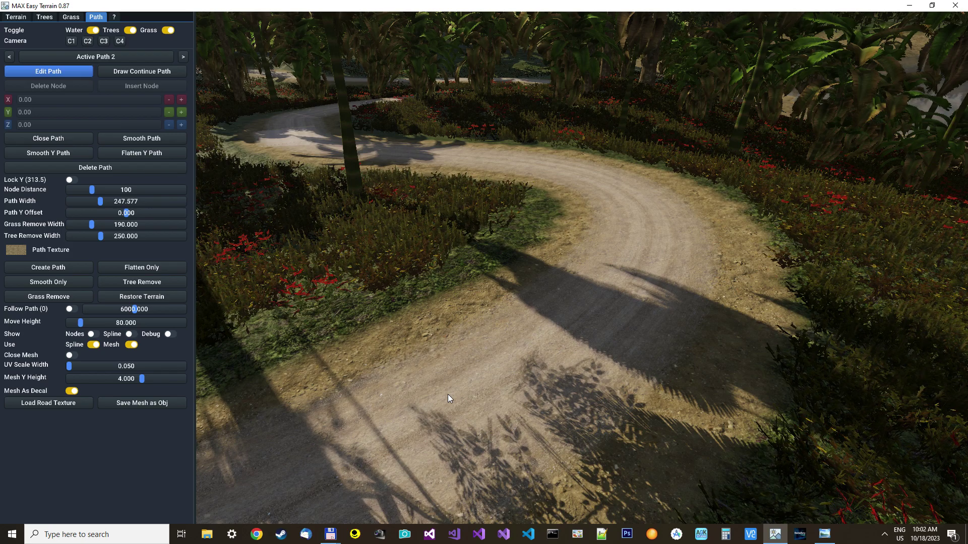
- Set the second trail's path decal Mesh Y Height to 2, down from 4
double_click(117, 378)
type("2")
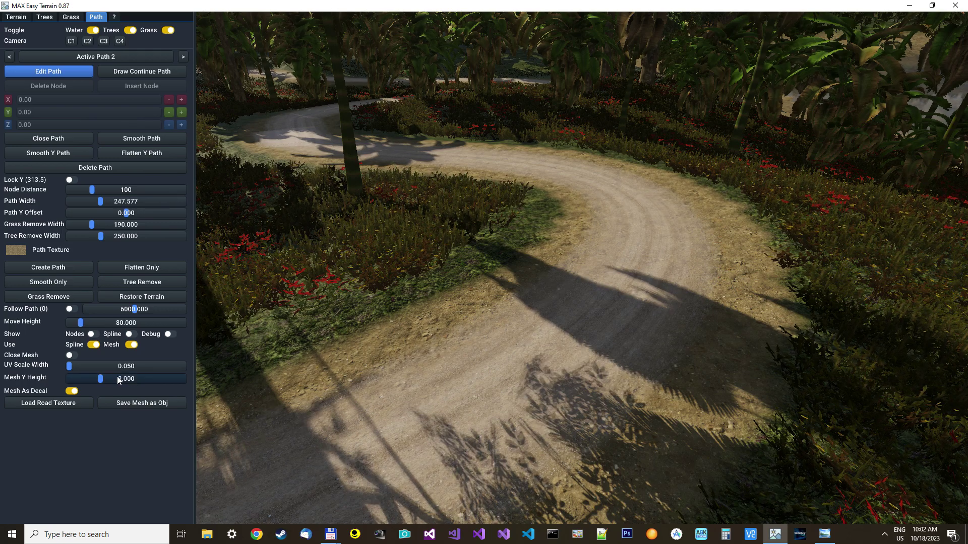
key("Return")
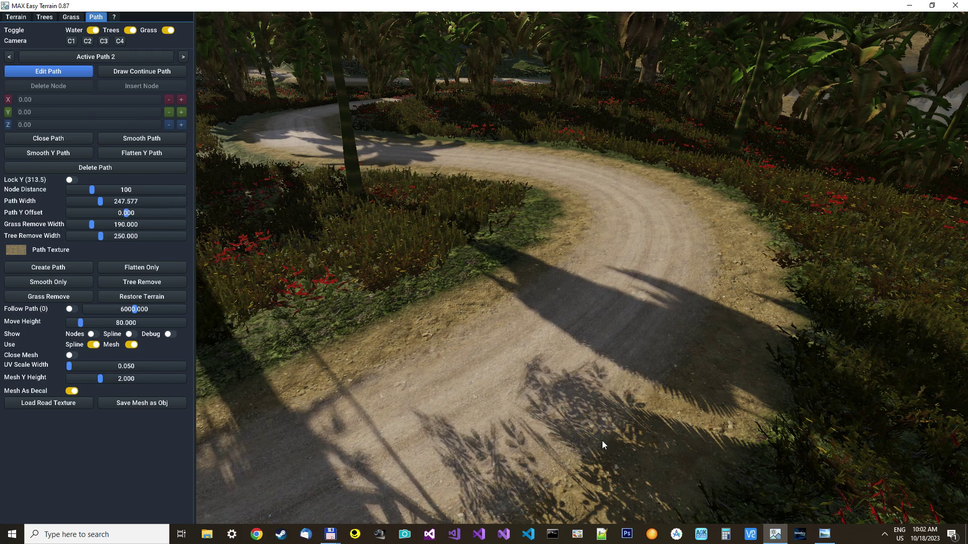